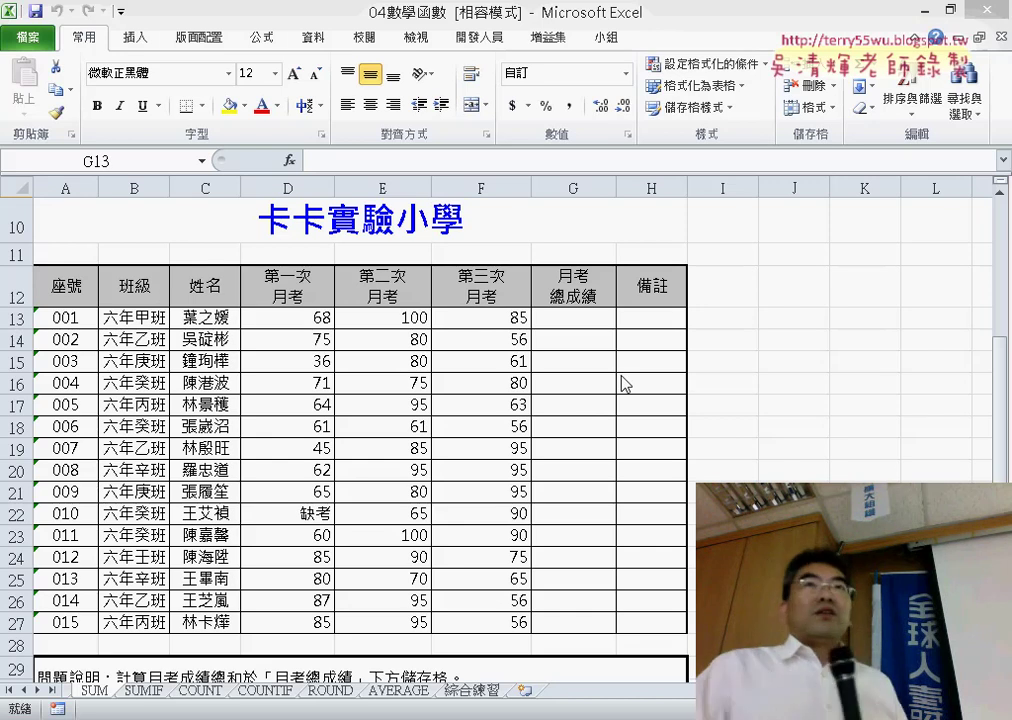
- Enter 30% in D11 and fill it across to F11
left_click(307, 252)
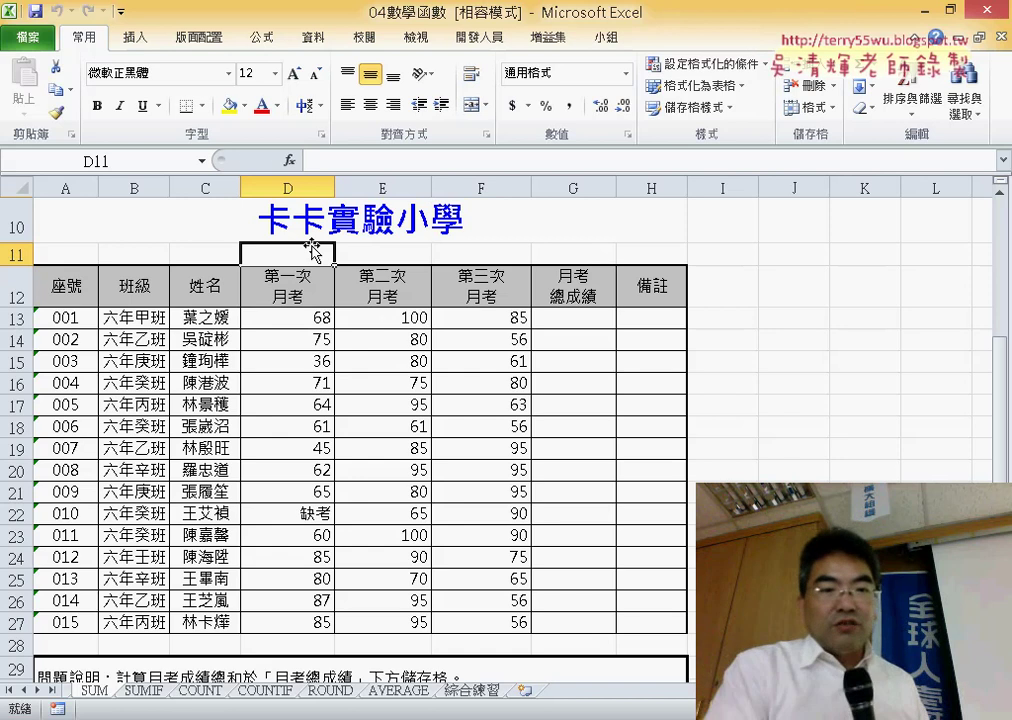
type("v")
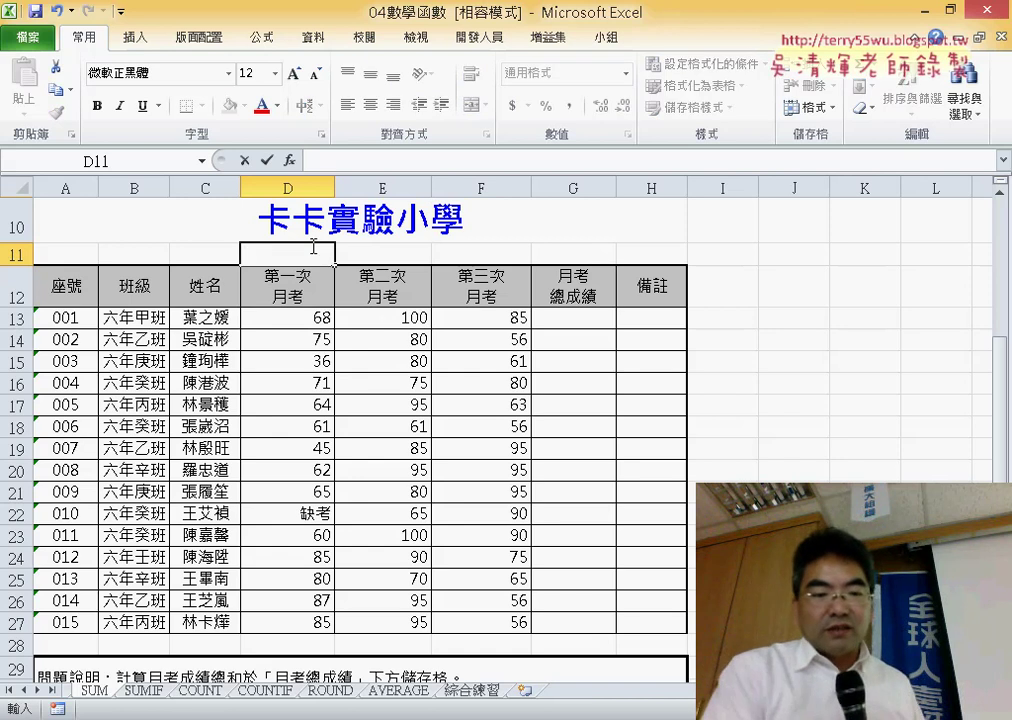
type("3")
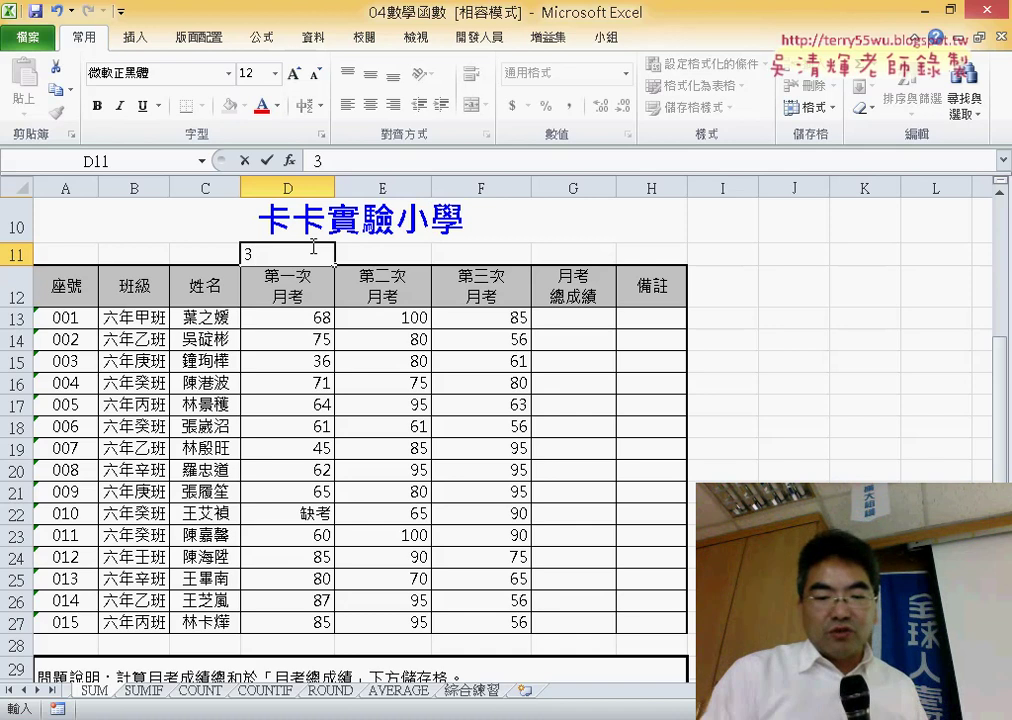
type("0")
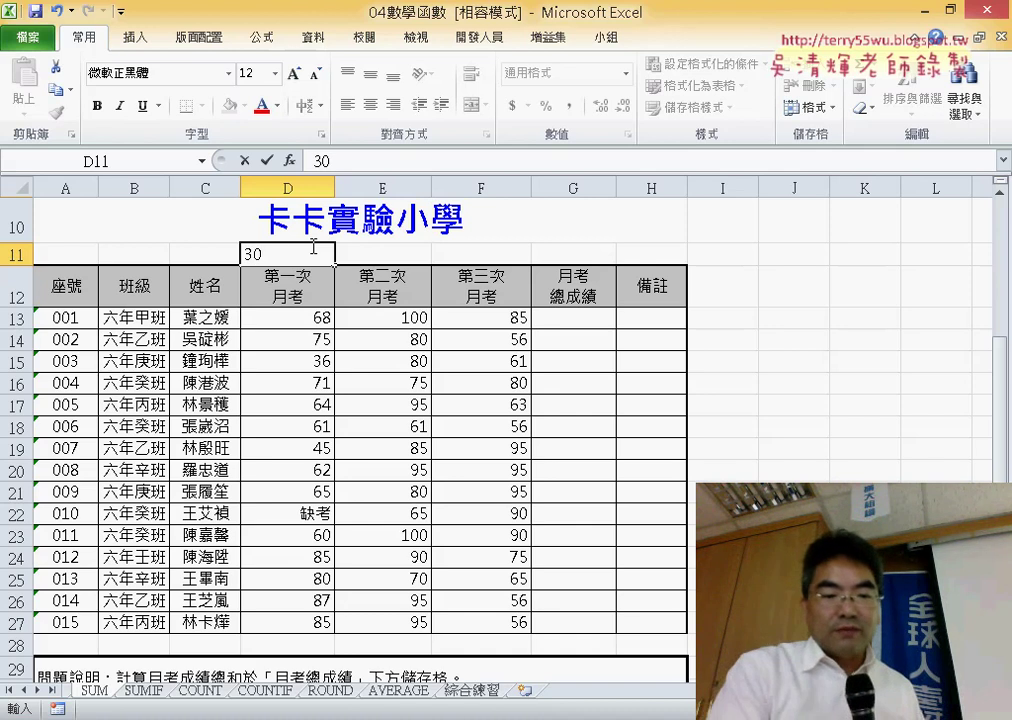
type("%")
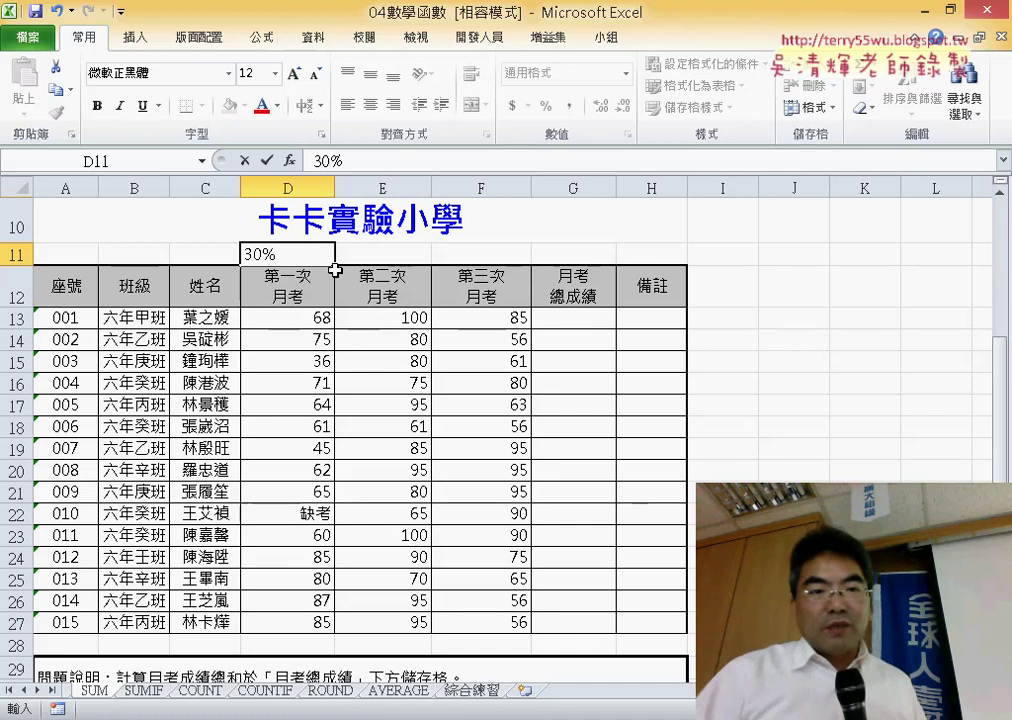
mouse_move(337, 270)
left_mouse_down()
mouse_move(486, 271)
mouse_move(455, 254)
mouse_move(510, 256)
left_mouse_up()
- Change the third exam weight in F11 to 40% and check all three weights
left_click(461, 254)
double_click(500, 254)
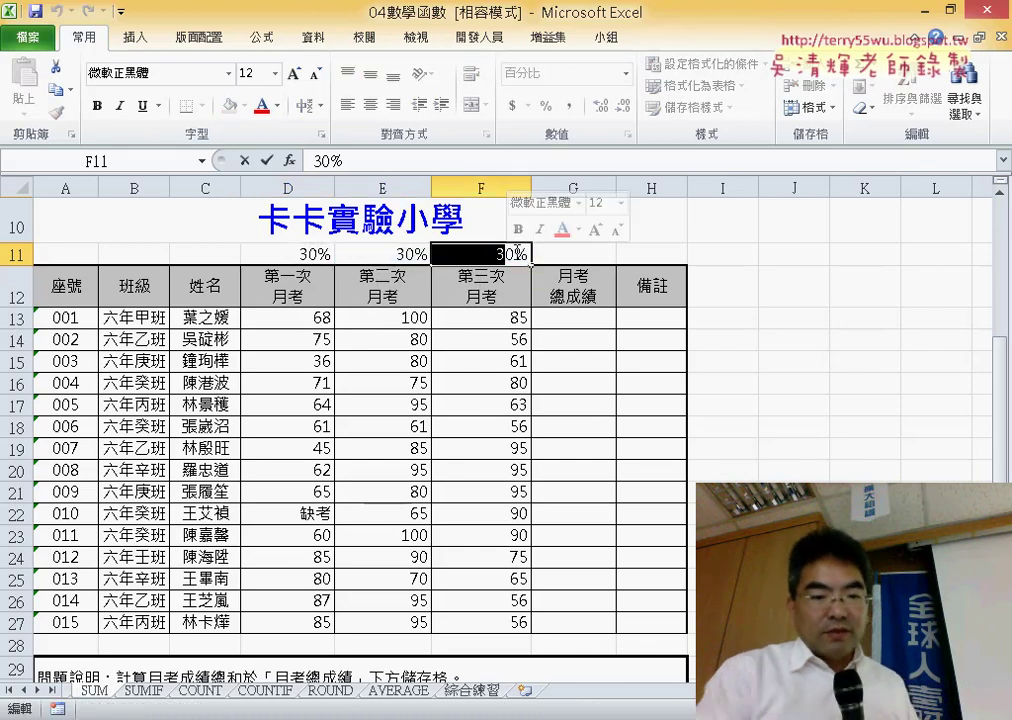
type("4")
key("Return")
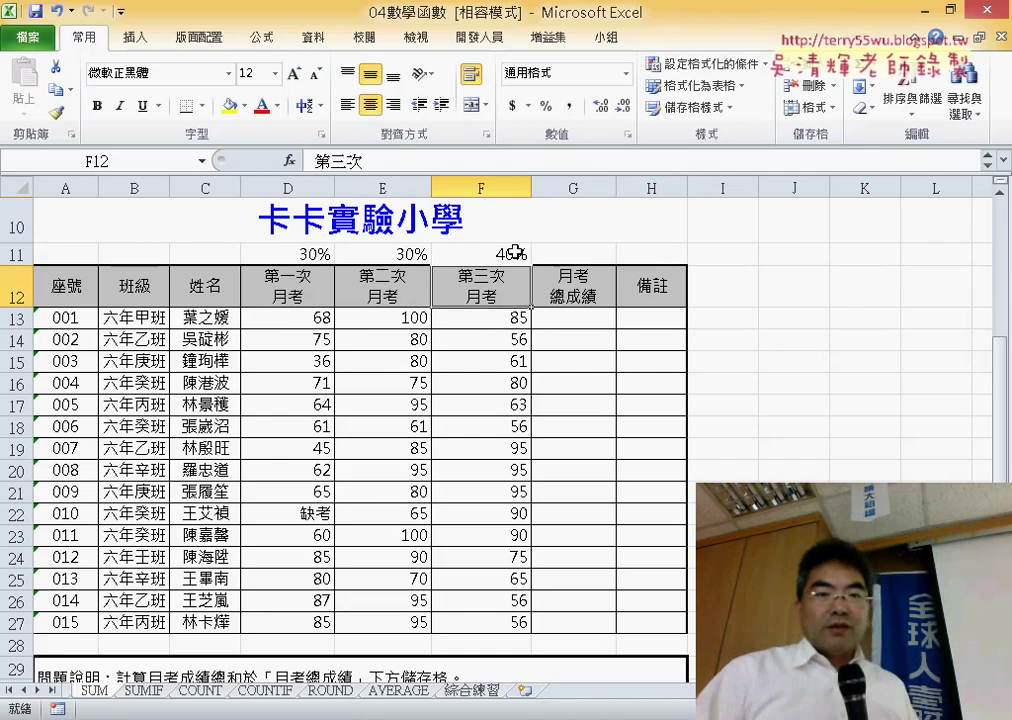
left_click(511, 252)
left_click_drag(511, 252, 291, 254)
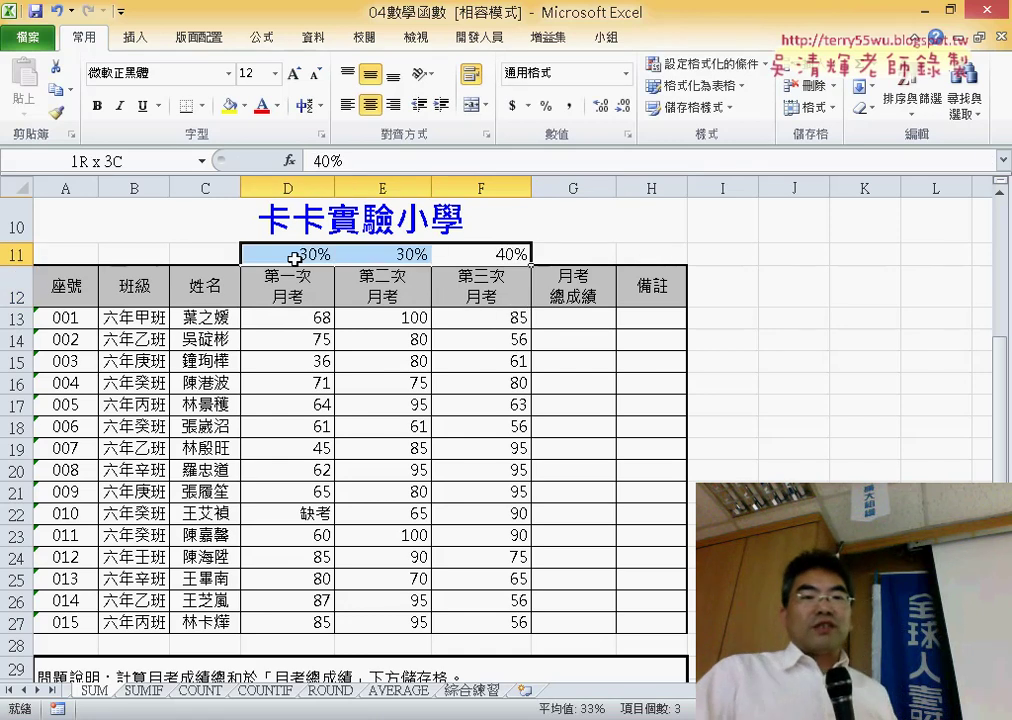
left_click(570, 319)
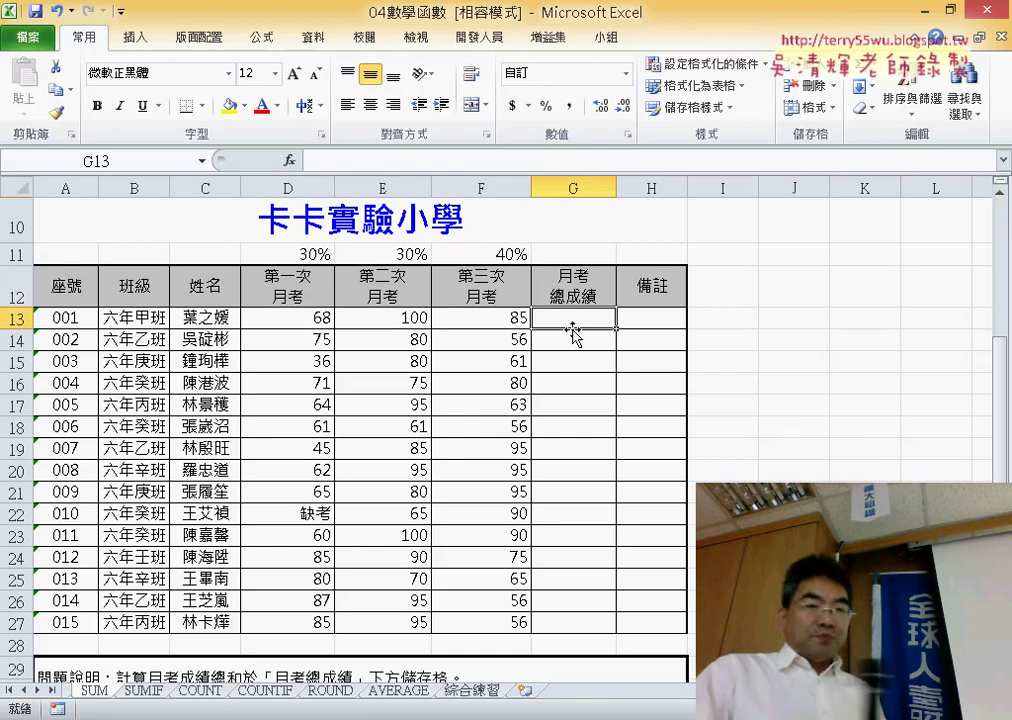
- Build =D13*D11+E13*E11+F13*F11 in G13 by picking each score and weight cell
left_click(401, 162)
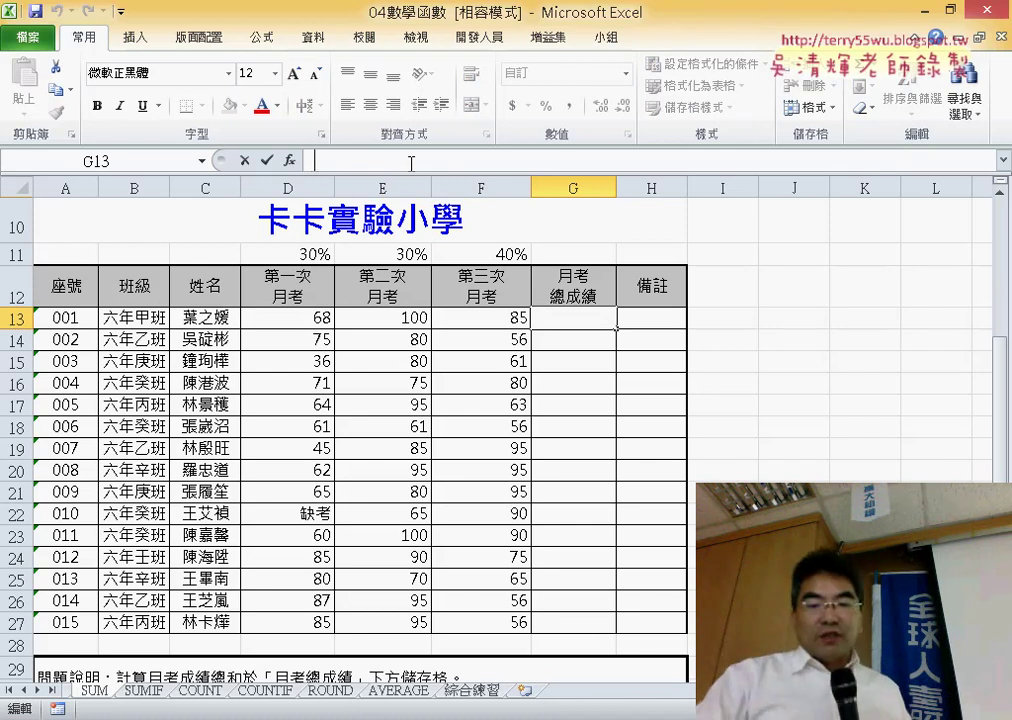
type("=")
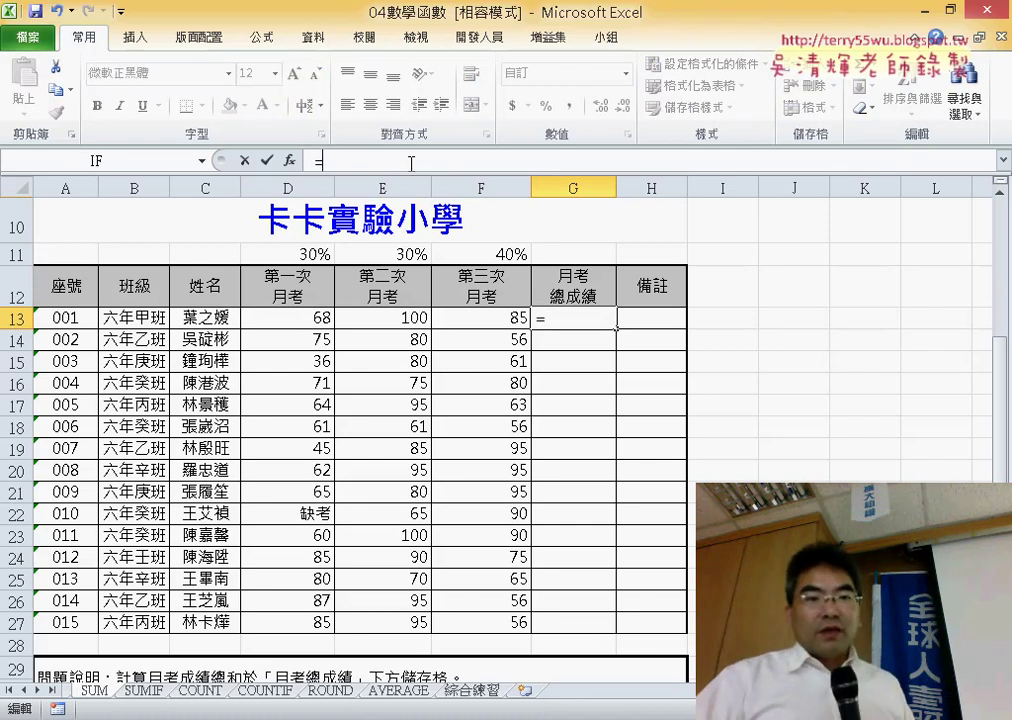
left_click(316, 318)
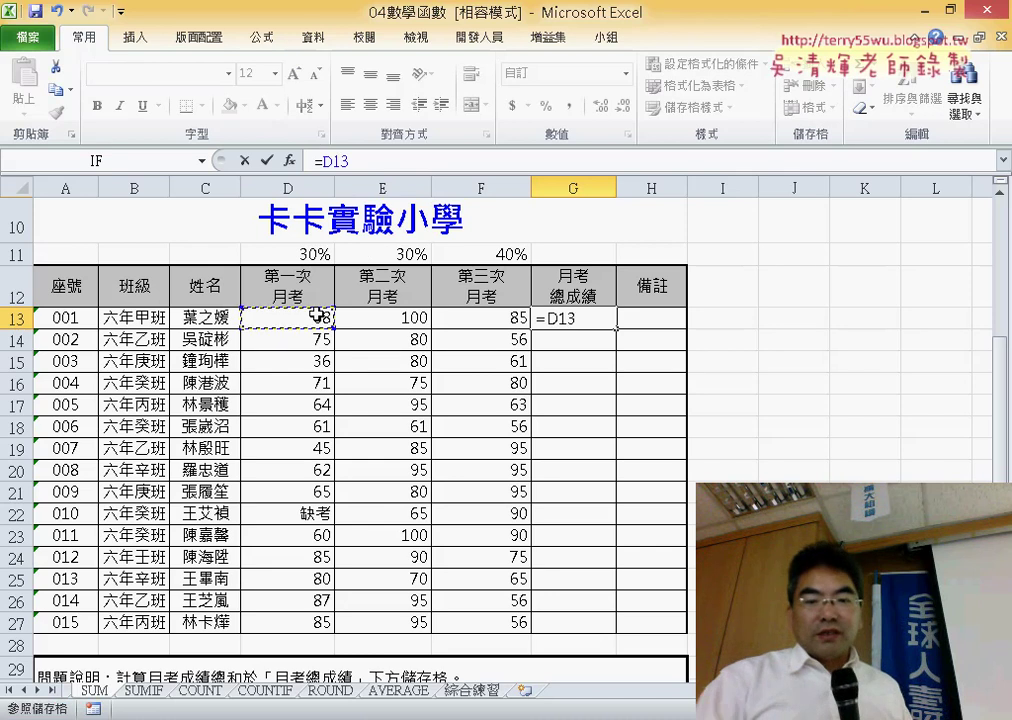
type("*")
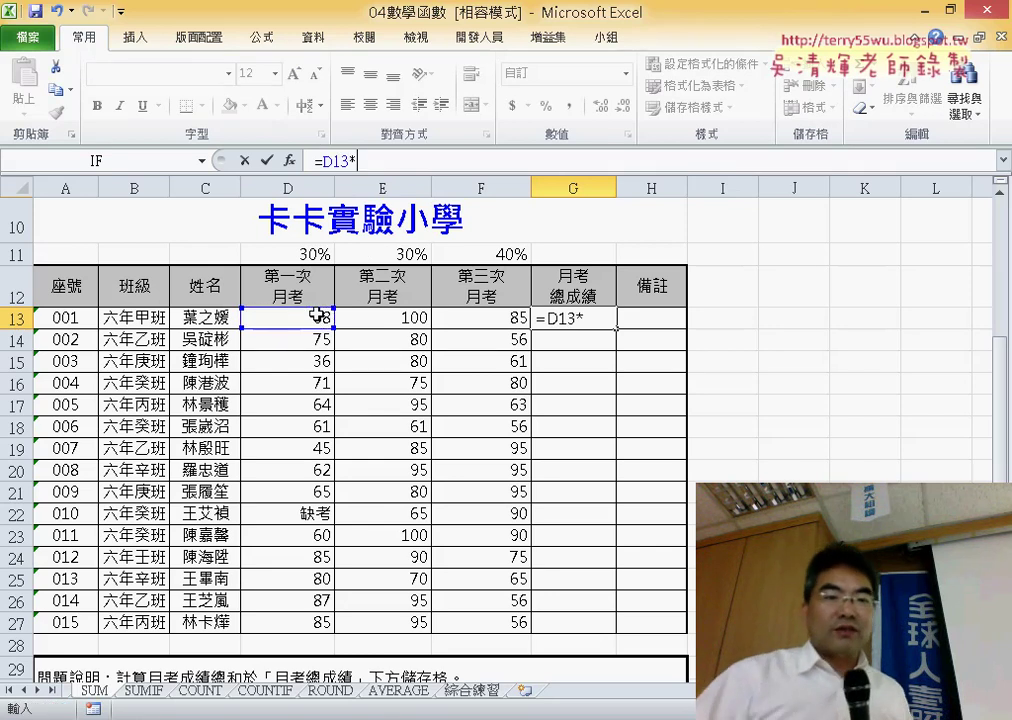
left_click(268, 254)
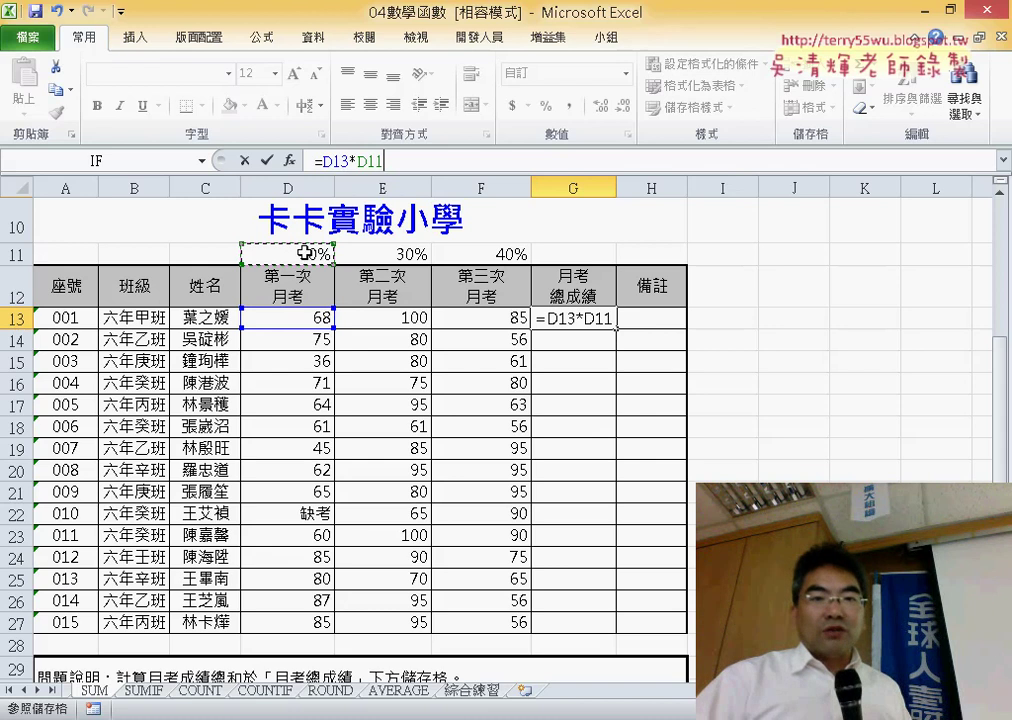
type("+")
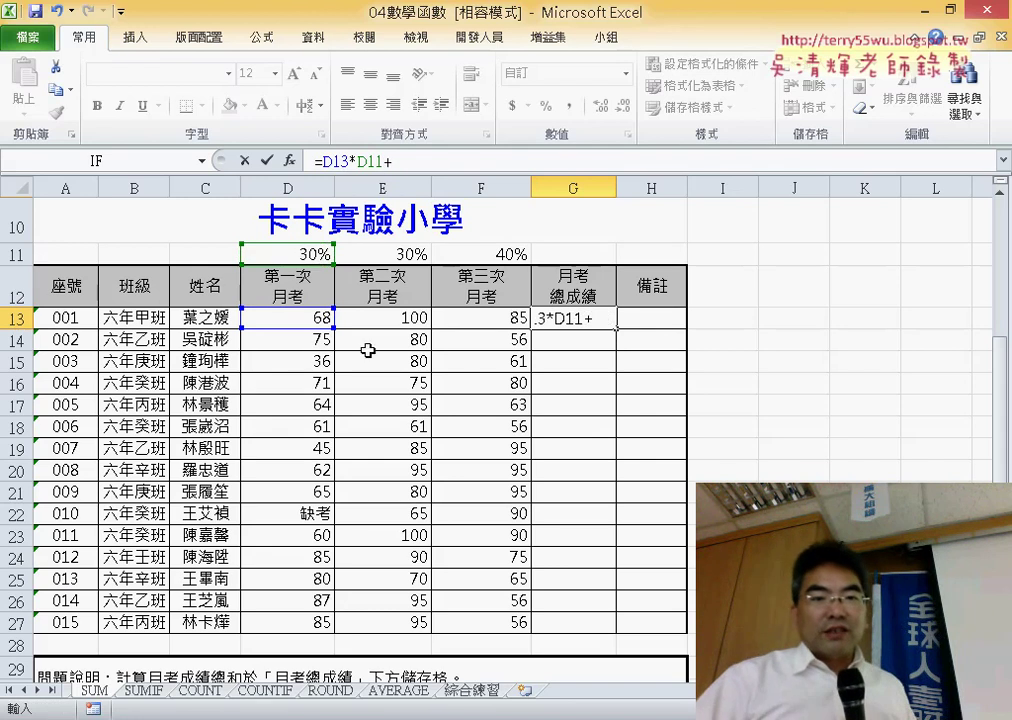
left_click(417, 317)
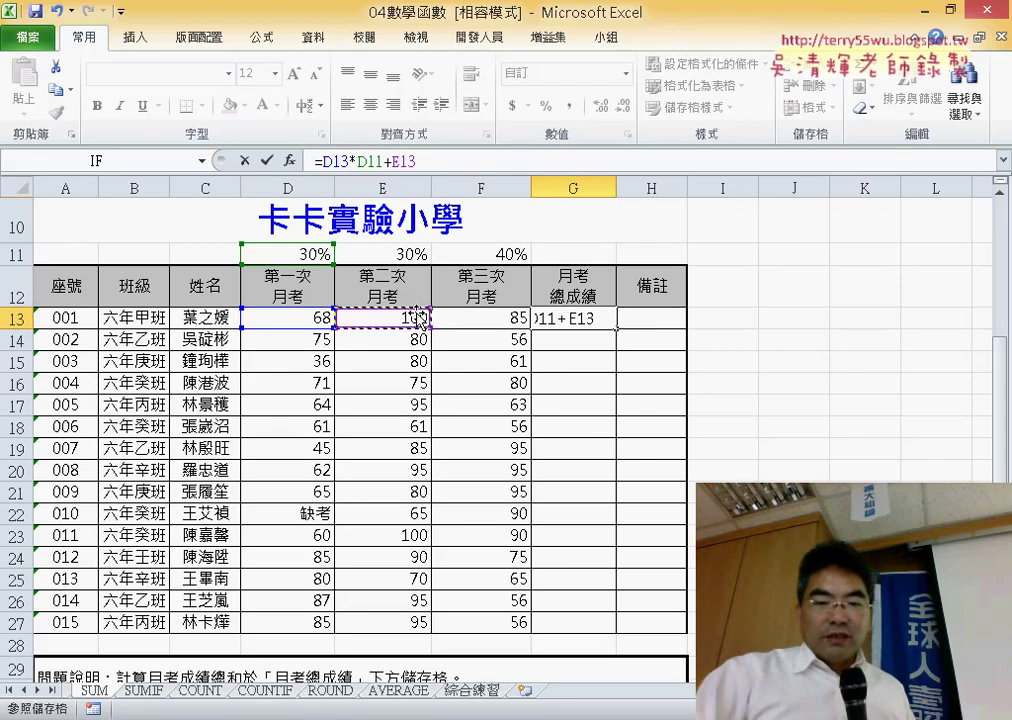
type("*")
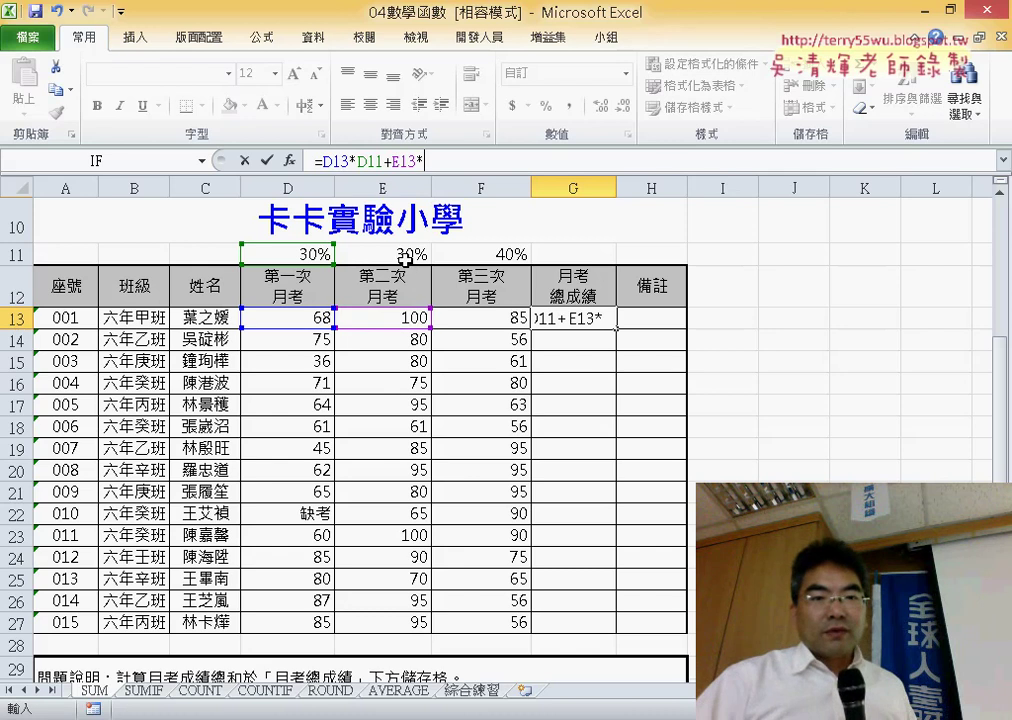
left_click(404, 256)
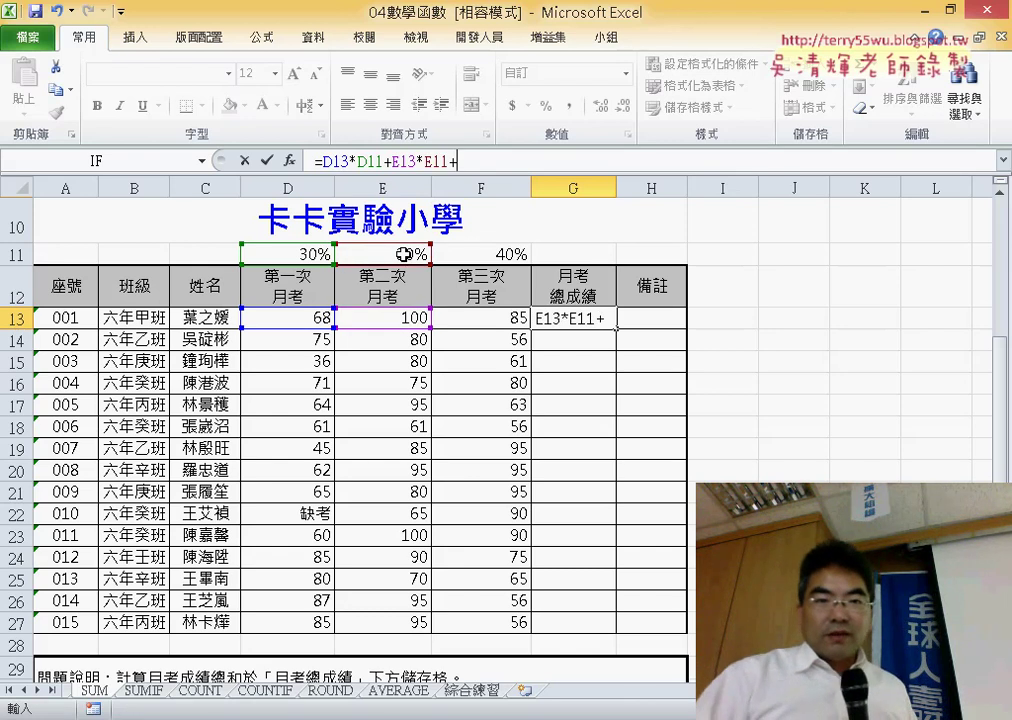
left_click(511, 326)
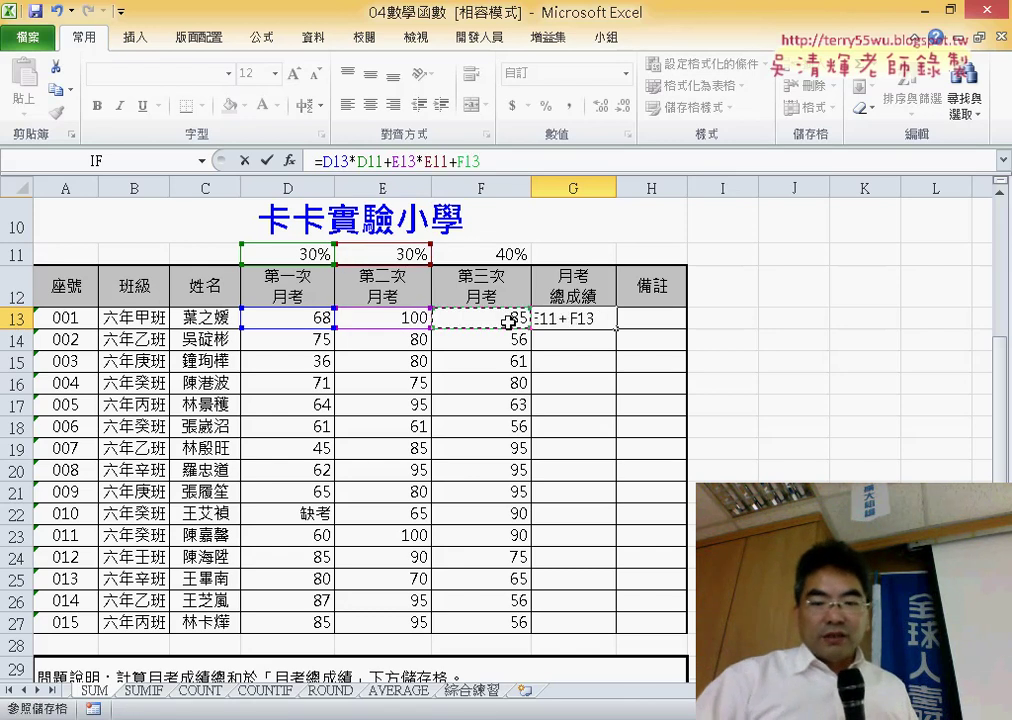
type("*")
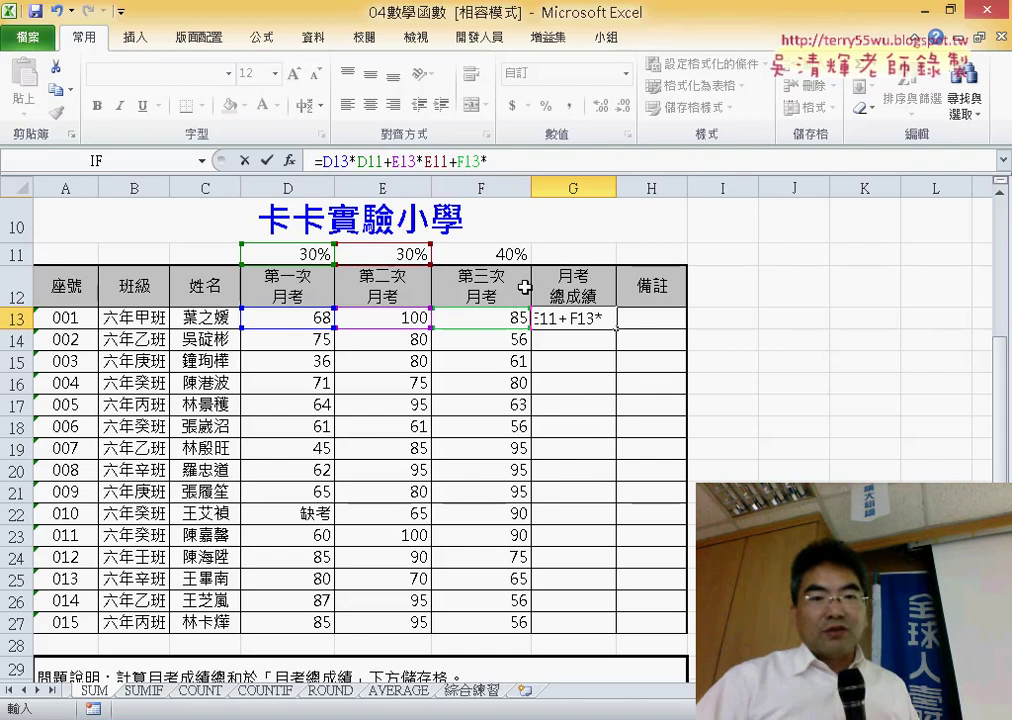
left_click(510, 256)
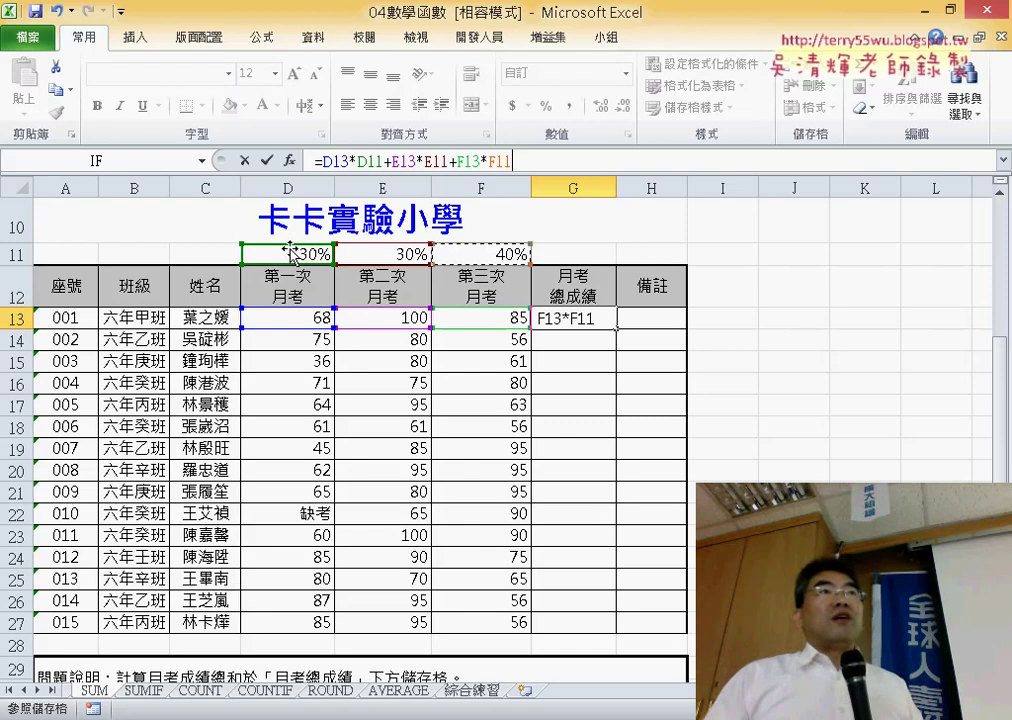
- Add $ row locks to the D11, E11 and F11 weight references in G13's formula
left_click(368, 161)
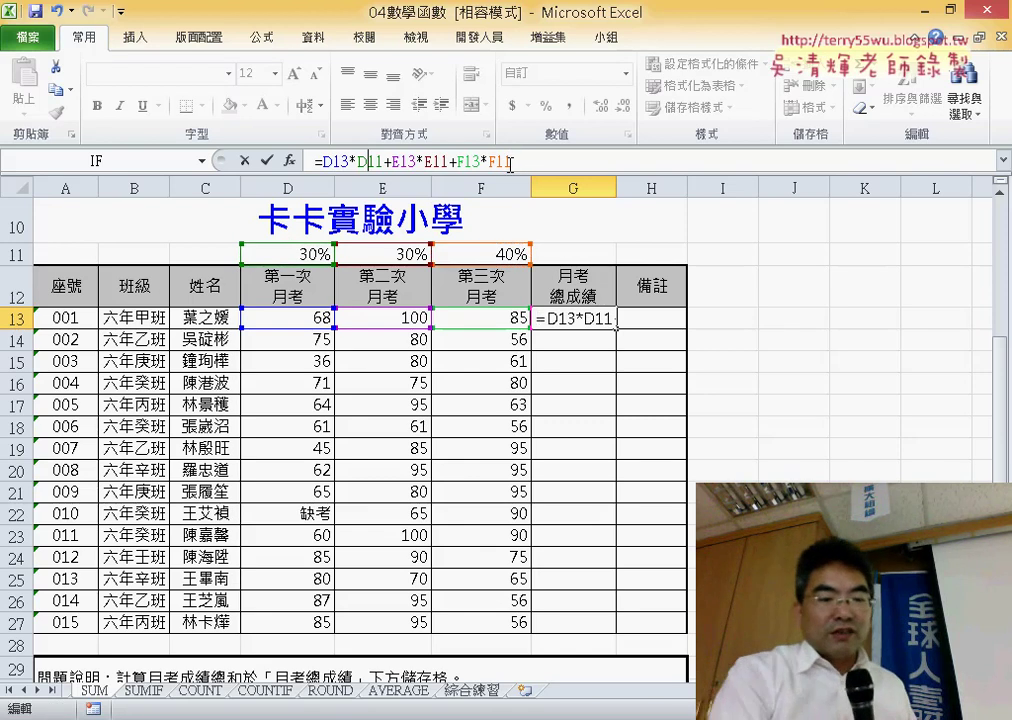
type("$")
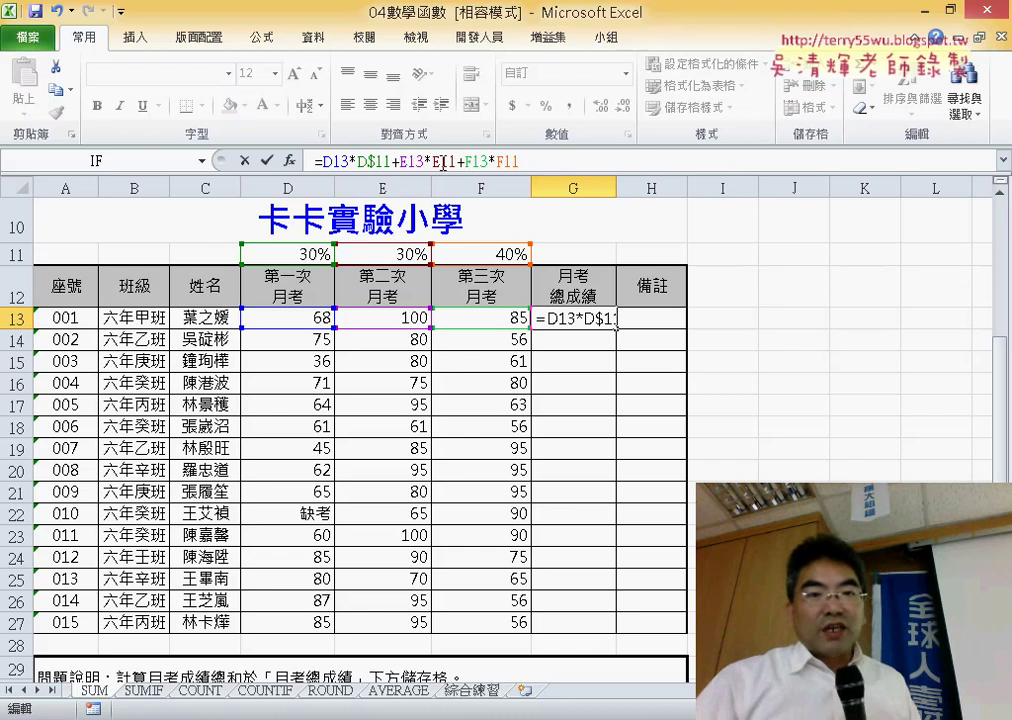
left_click_drag(441, 161, 457, 161)
key("Left")
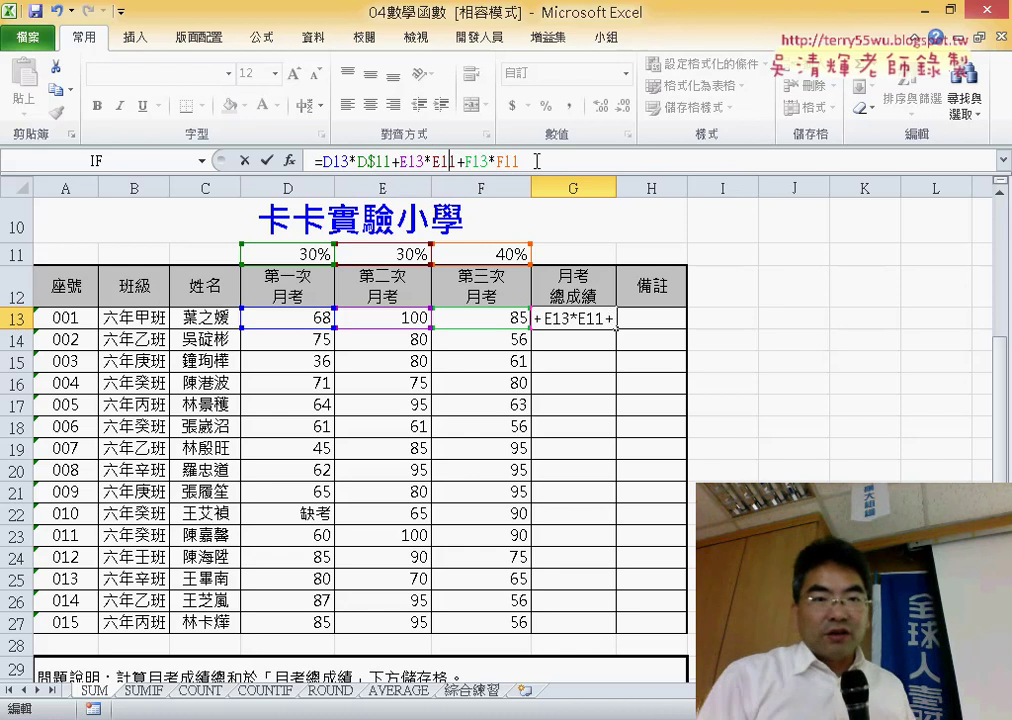
type("$")
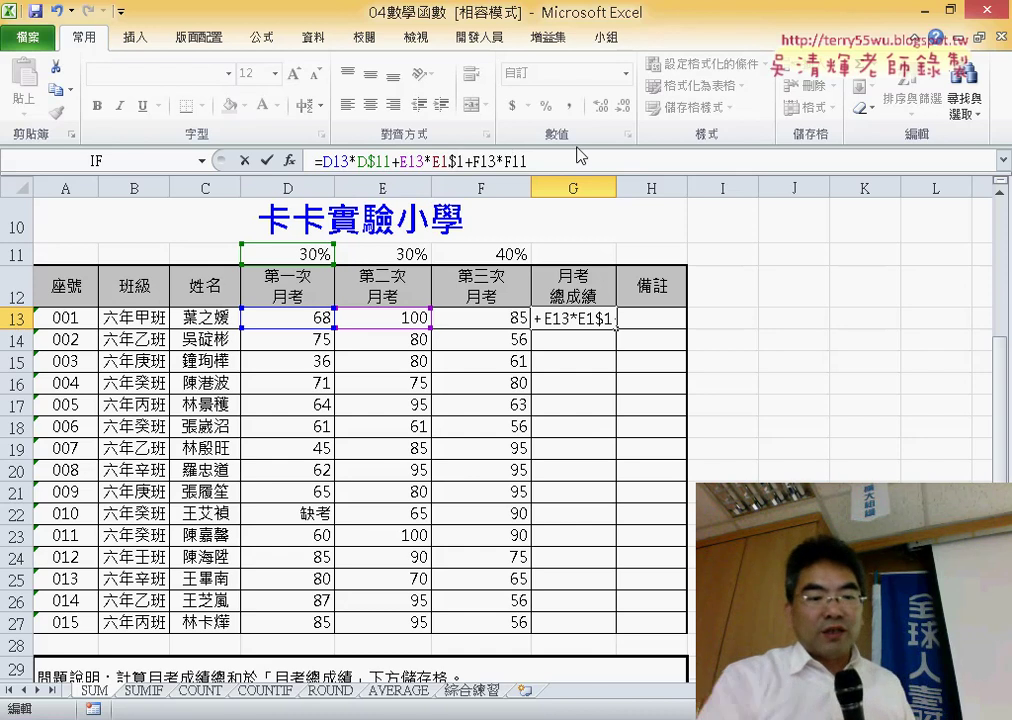
key("Right")
key("Right")
key("Right")
type("$")
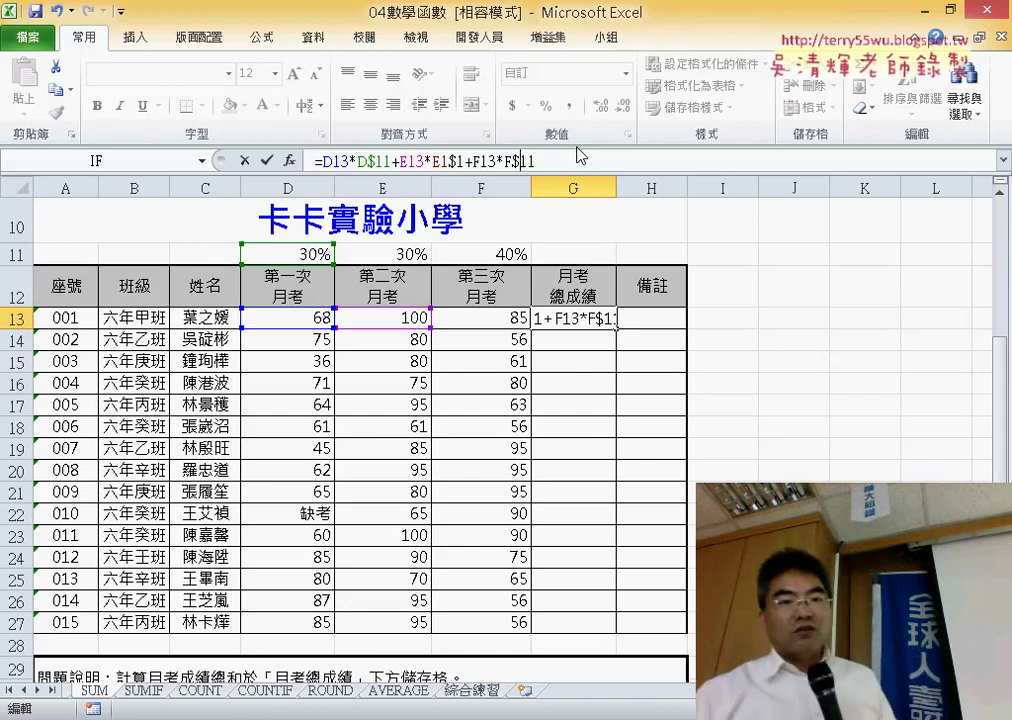
left_click(266, 160)
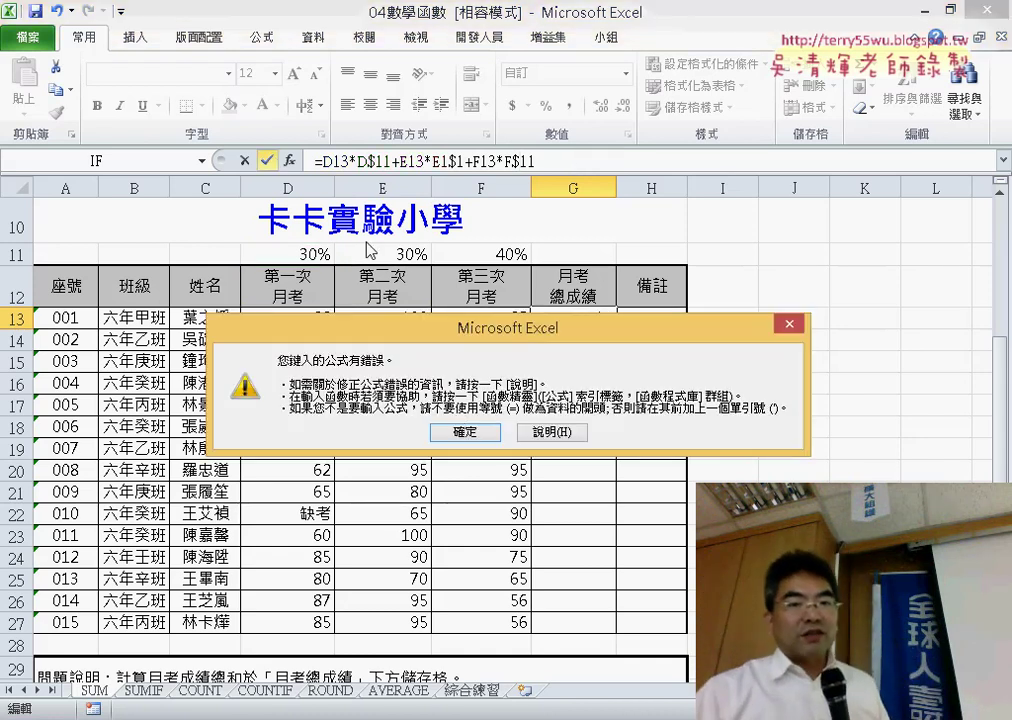
- Correct the misplaced E1$1 to E$11 and commit the formula, showing 84
left_click(465, 431)
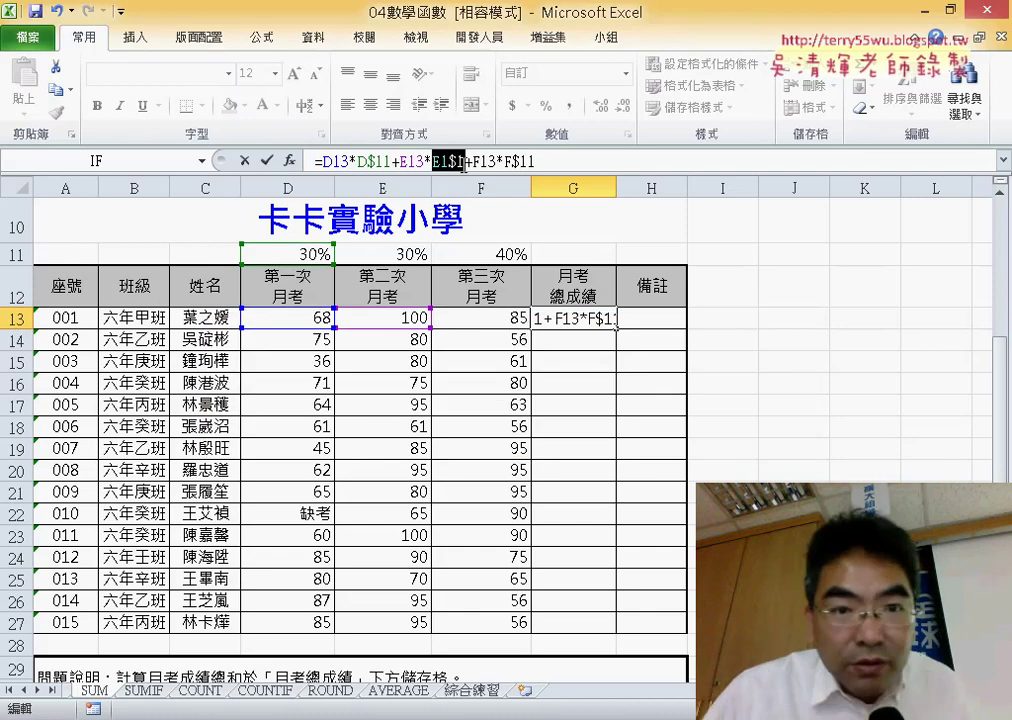
left_click(455, 161)
key("BackSpace")
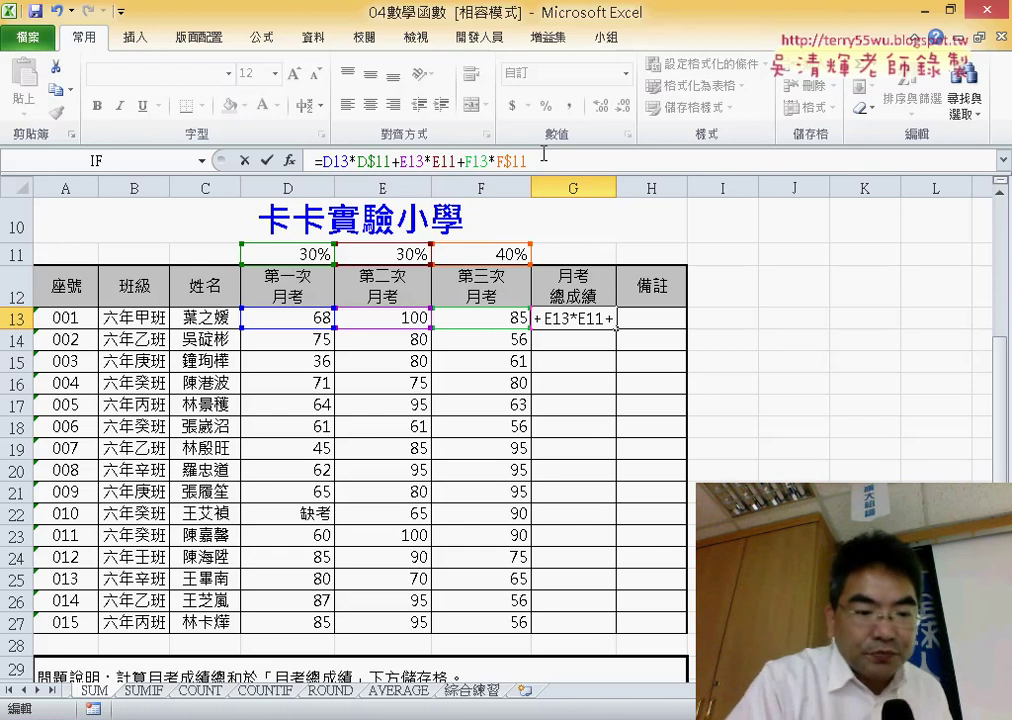
type("$")
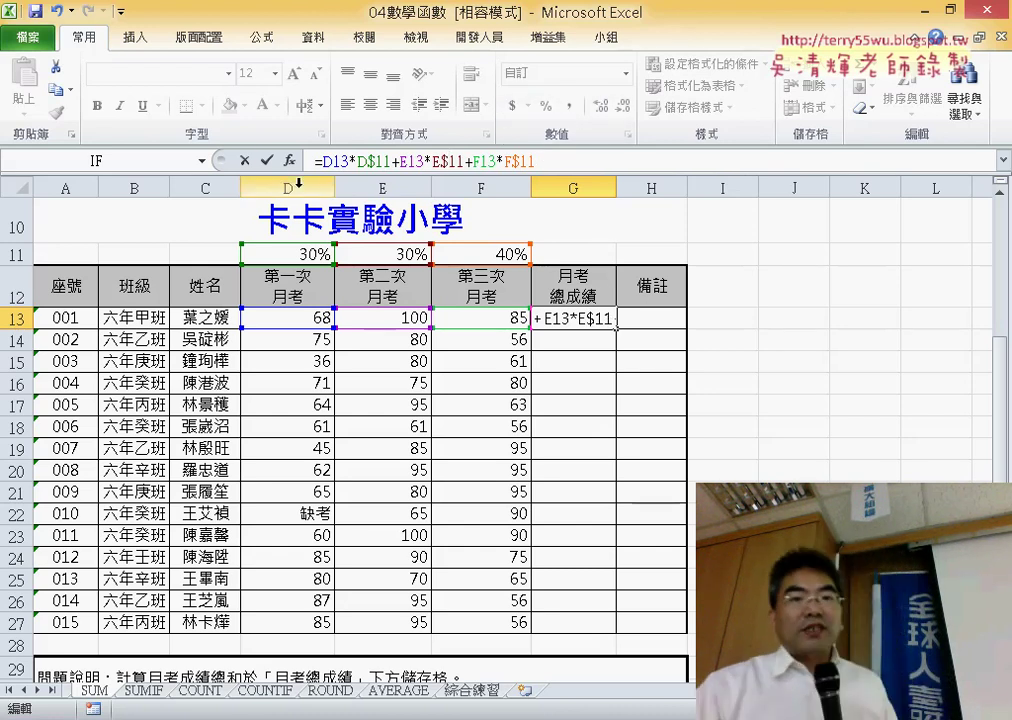
left_click(266, 160)
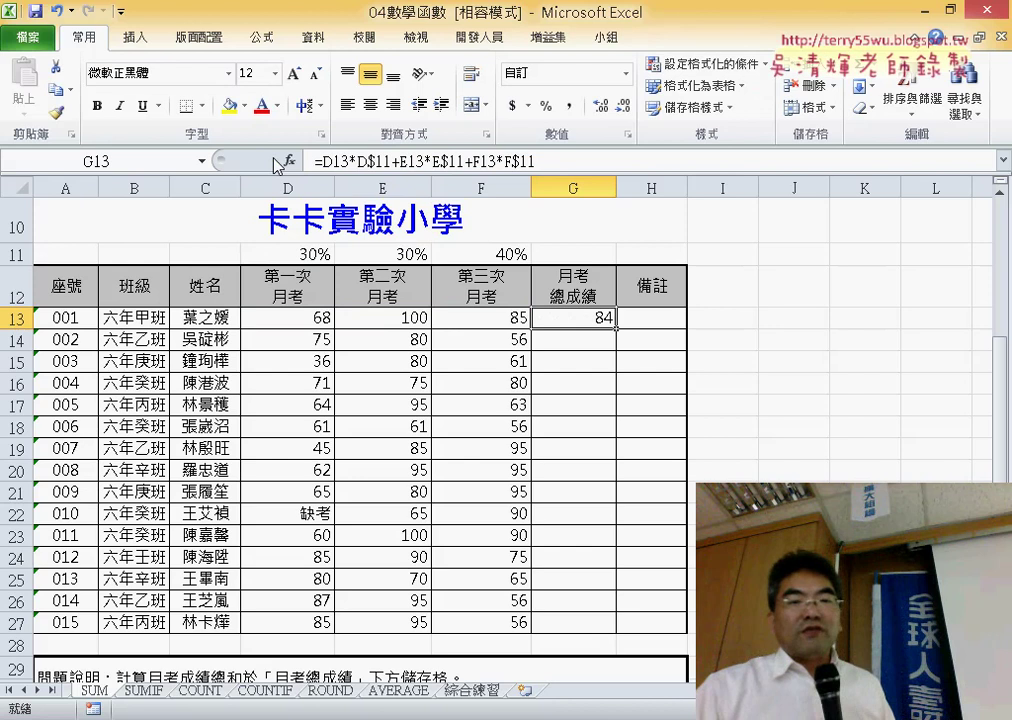
- Fill G13's weighted-total formula down to G27 for all 15 students
double_click(618, 327)
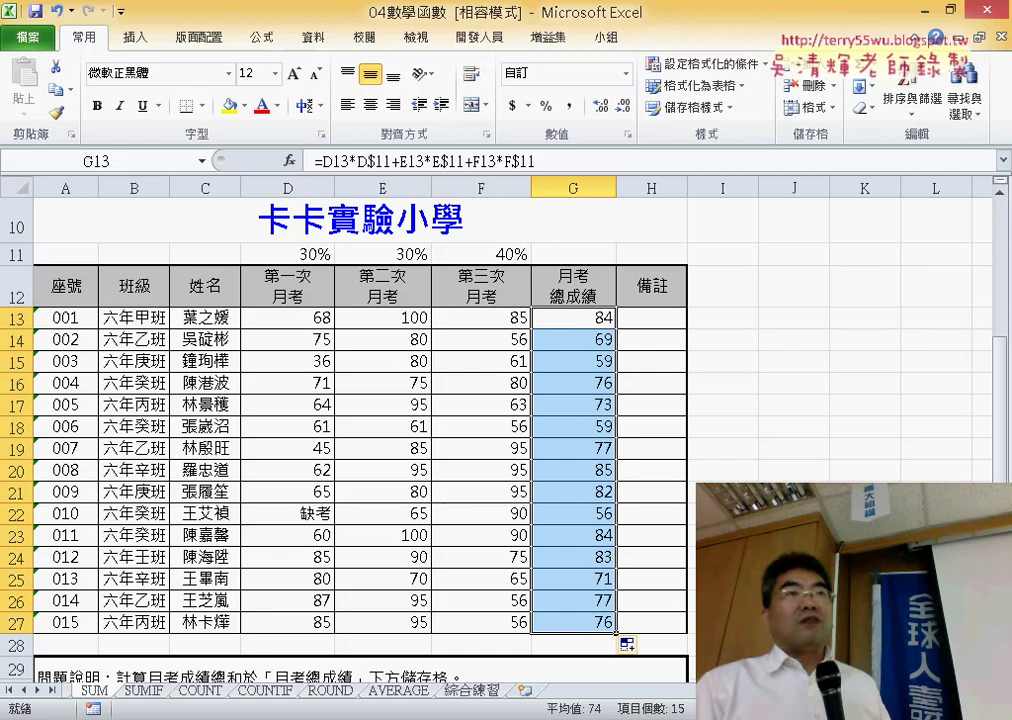
mouse_move(565, 715)
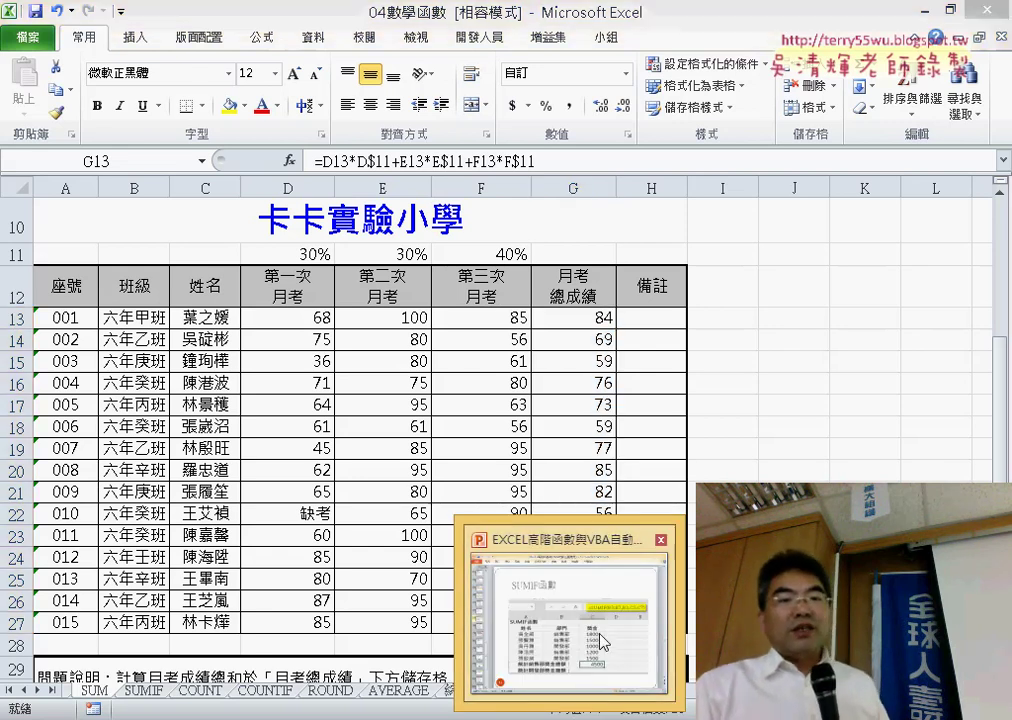
left_click(601, 641)
scroll(605, 641, "up", 3)
scroll(605, 641, "up", 1)
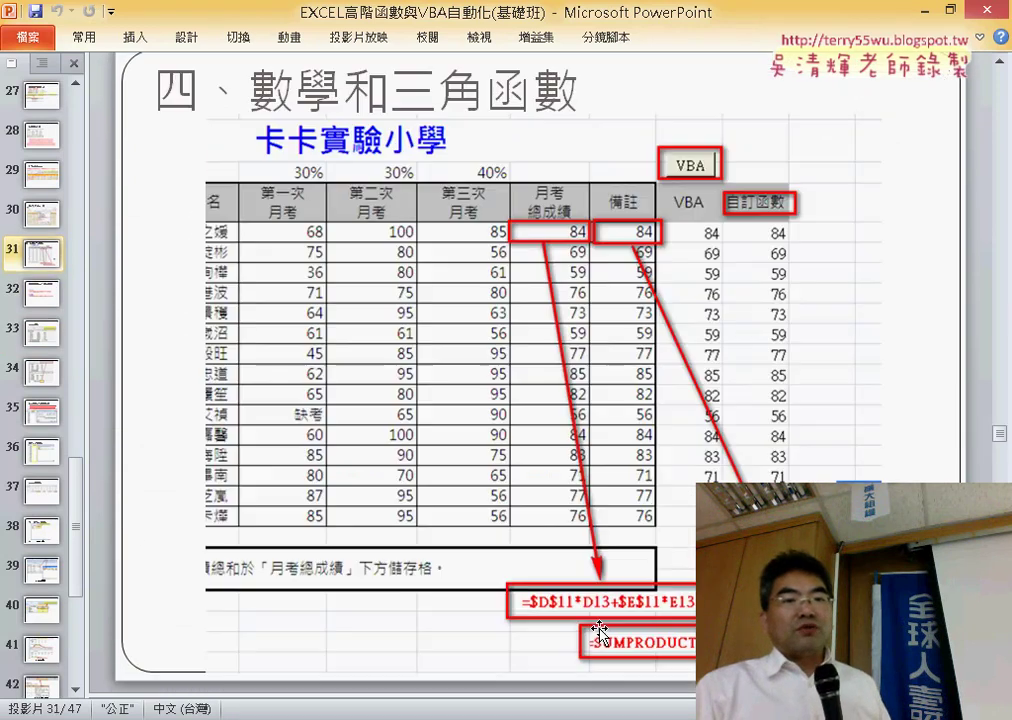
scroll(600, 632, "down", 1)
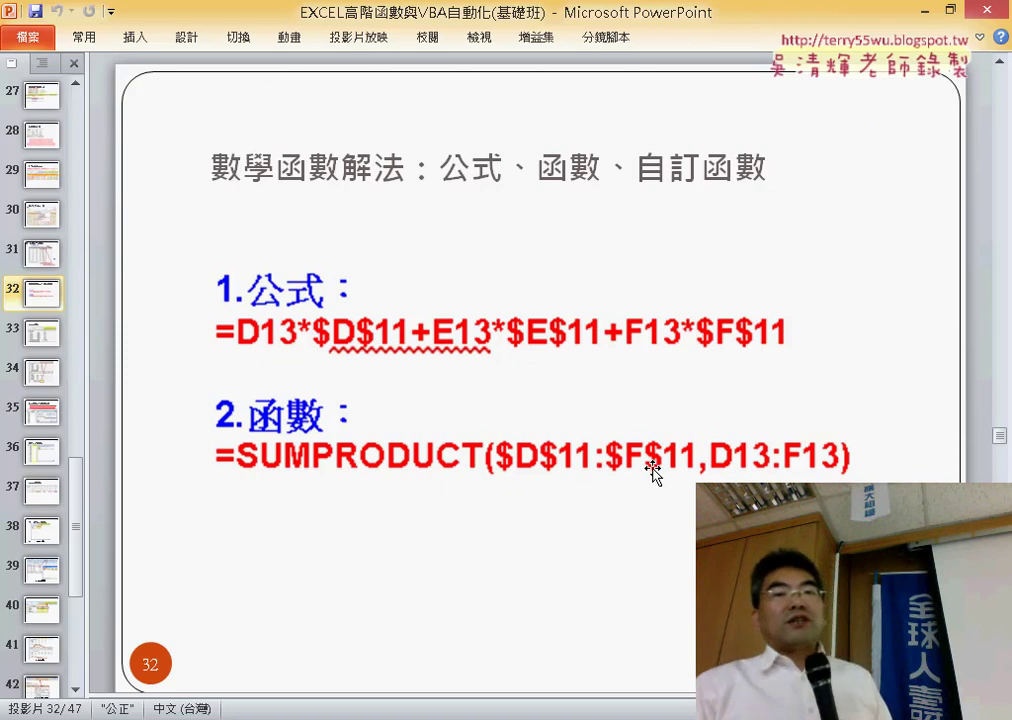
left_click(928, 10)
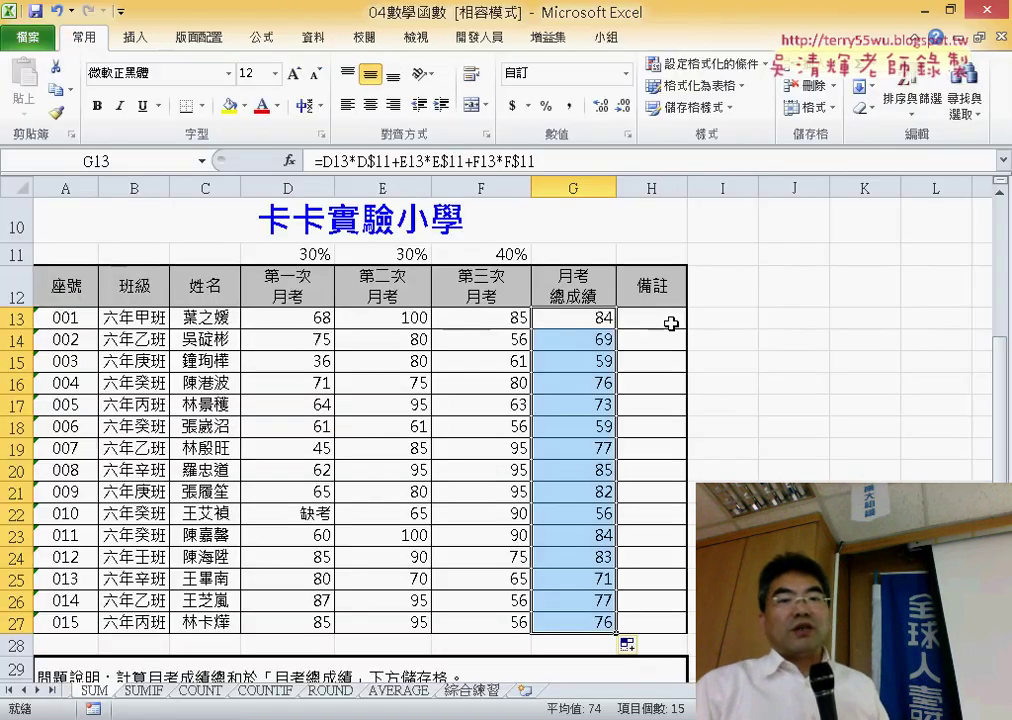
- Select H13 and bring up the function picker on the 數學與三角函數 category
left_click(672, 320)
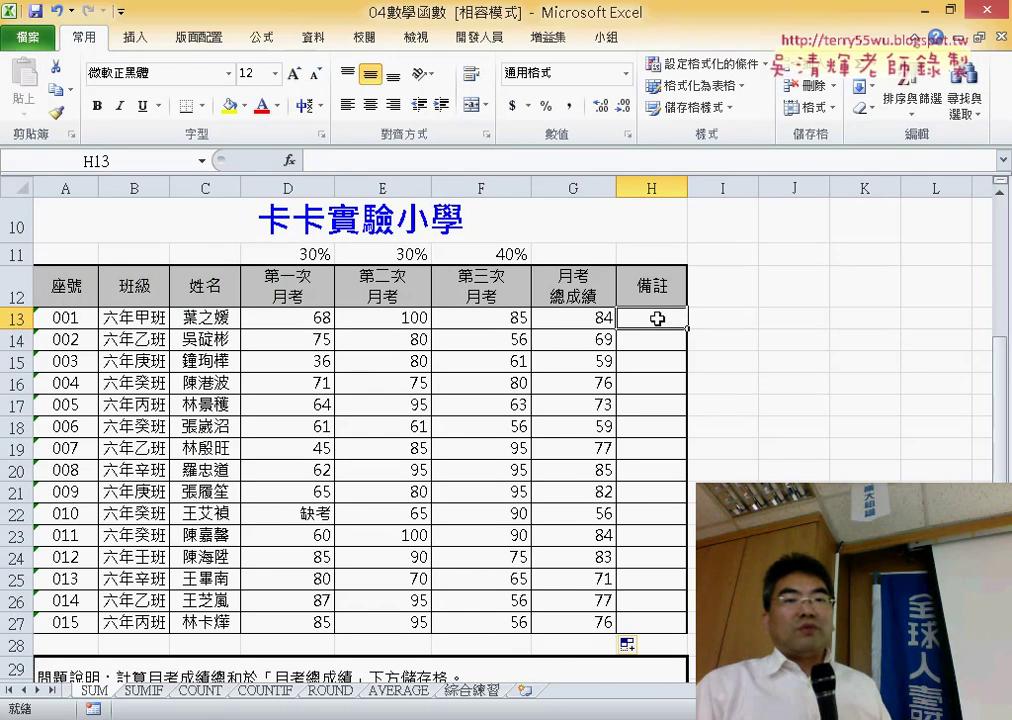
left_click(290, 161)
left_click(515, 165)
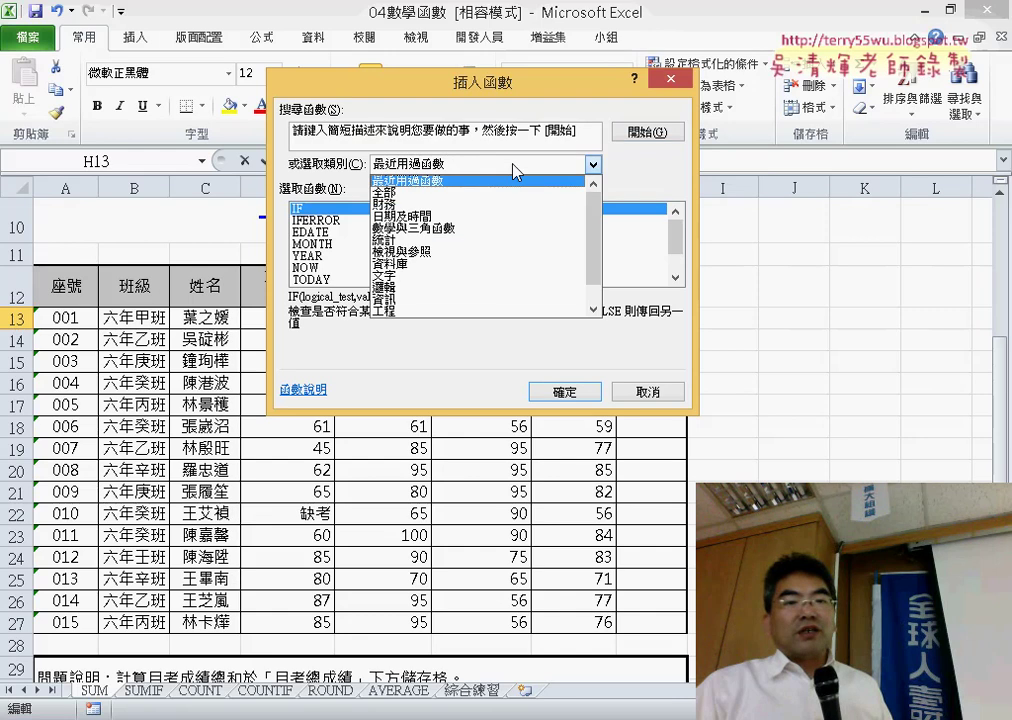
left_click(532, 235)
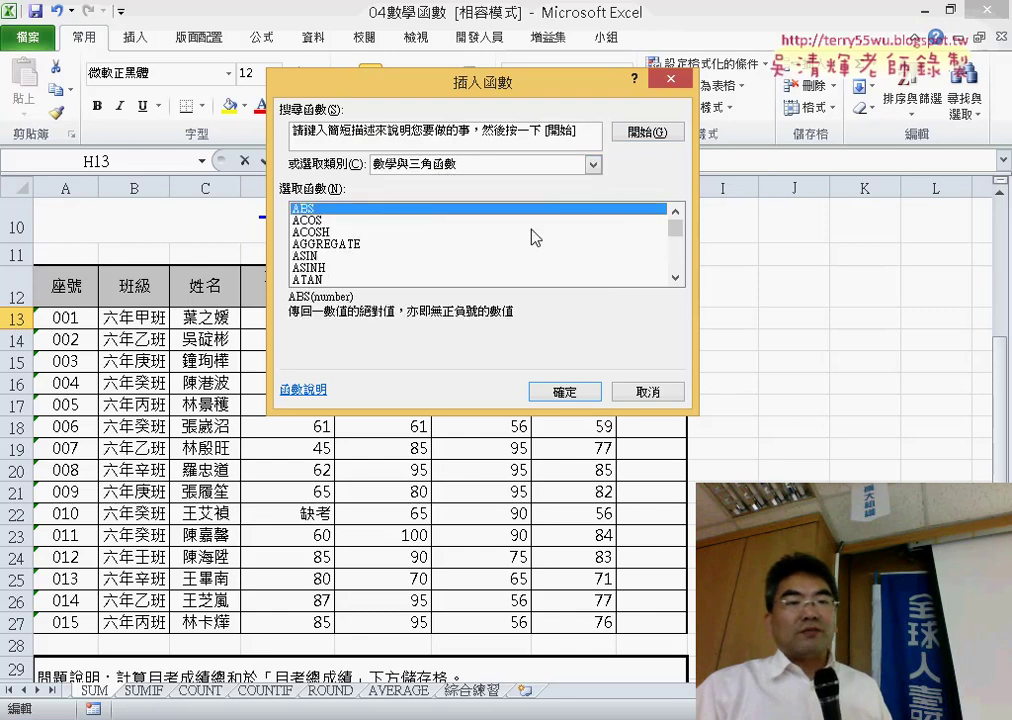
left_click(416, 167)
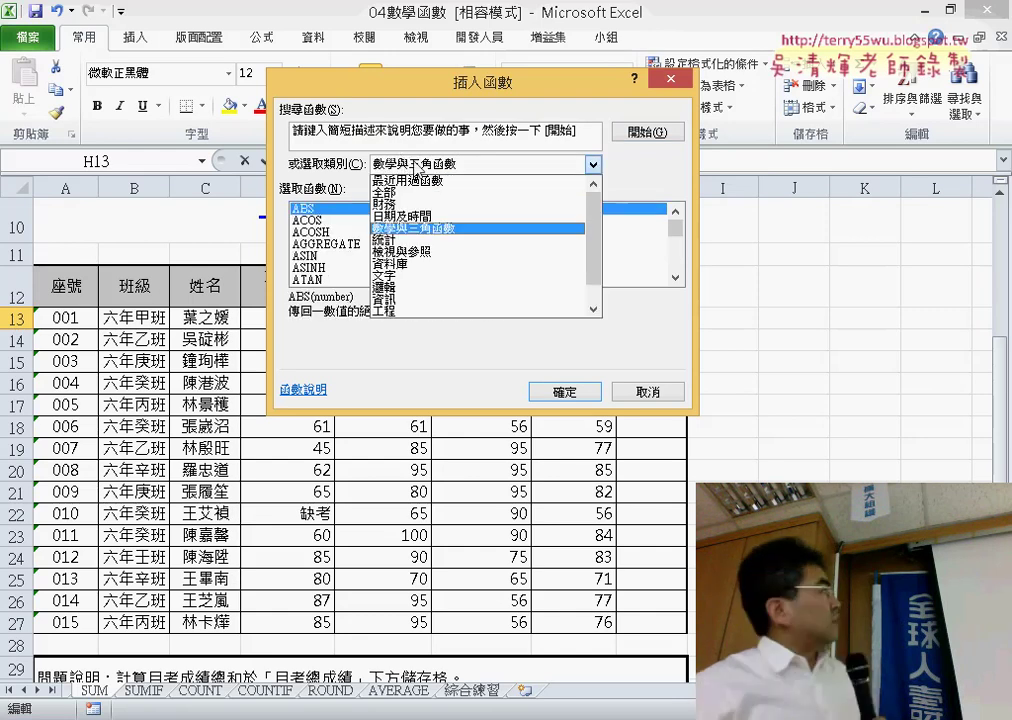
left_click(674, 207)
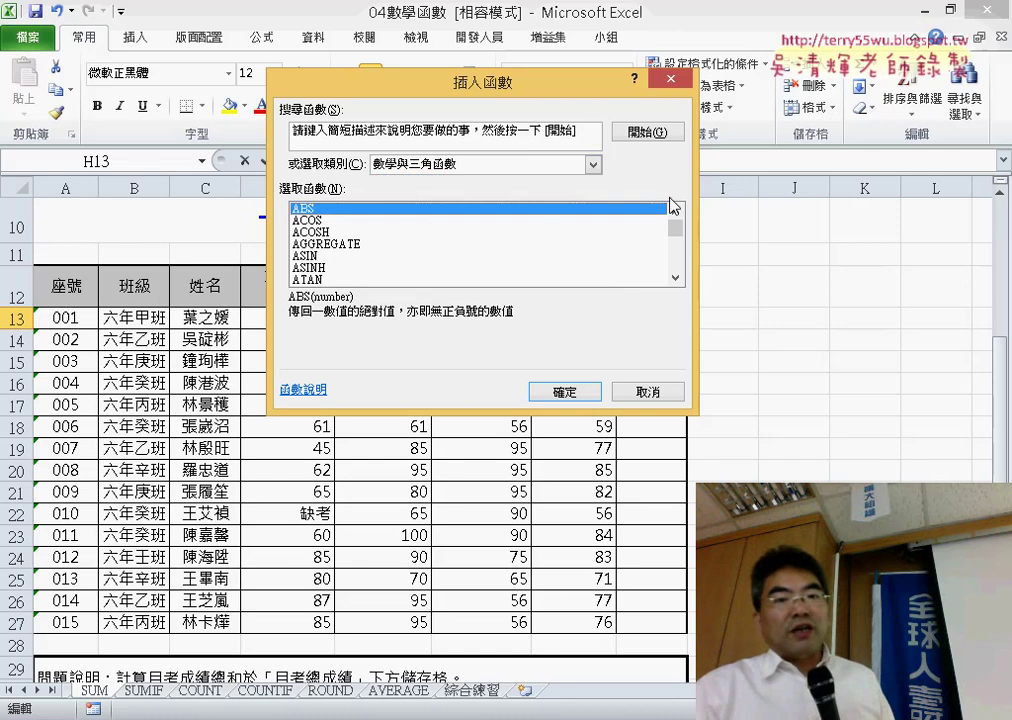
- Choose SUMPRODUCT and confirm it to reach its argument entry
left_click_drag(679, 240, 685, 268)
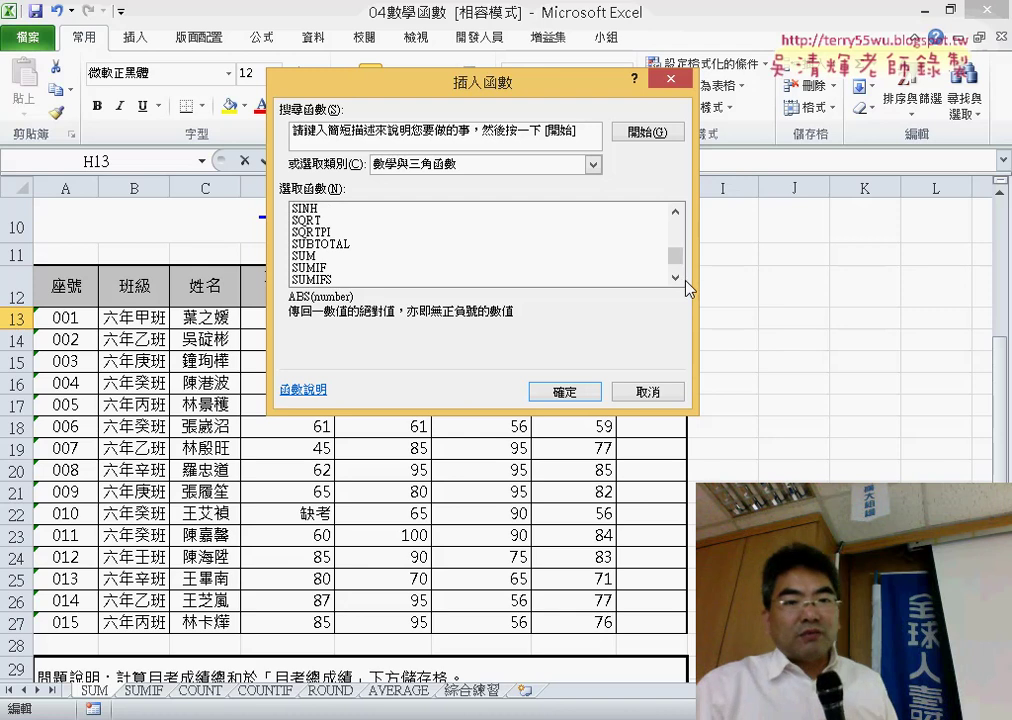
left_click(675, 279)
double_click(675, 279)
left_click(390, 263)
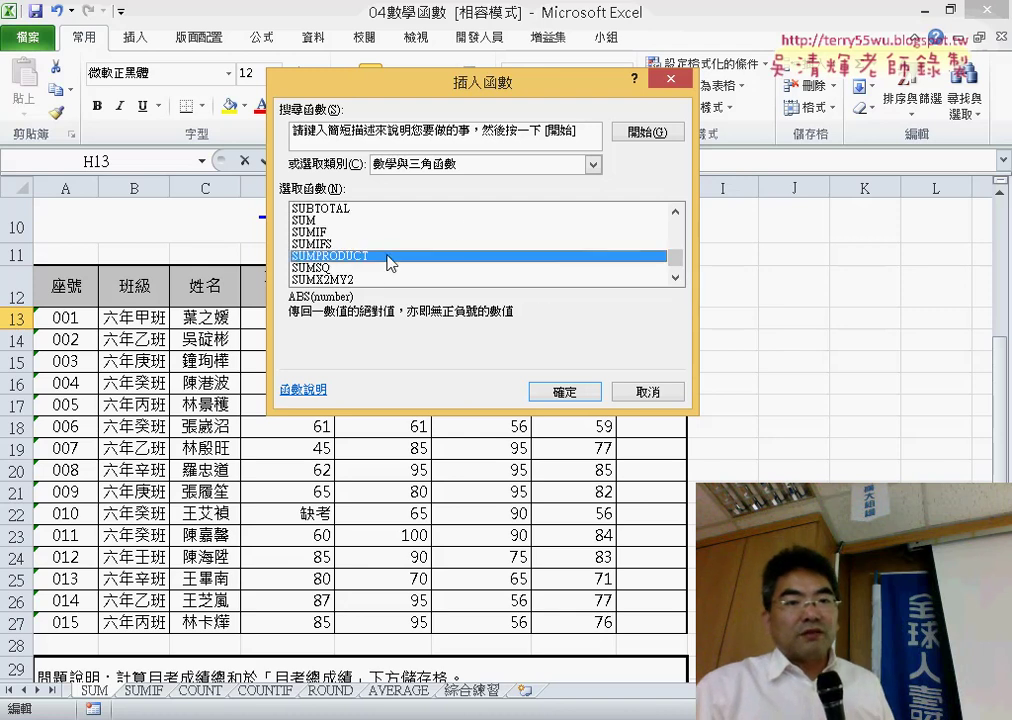
left_click_drag(511, 86, 808, 148)
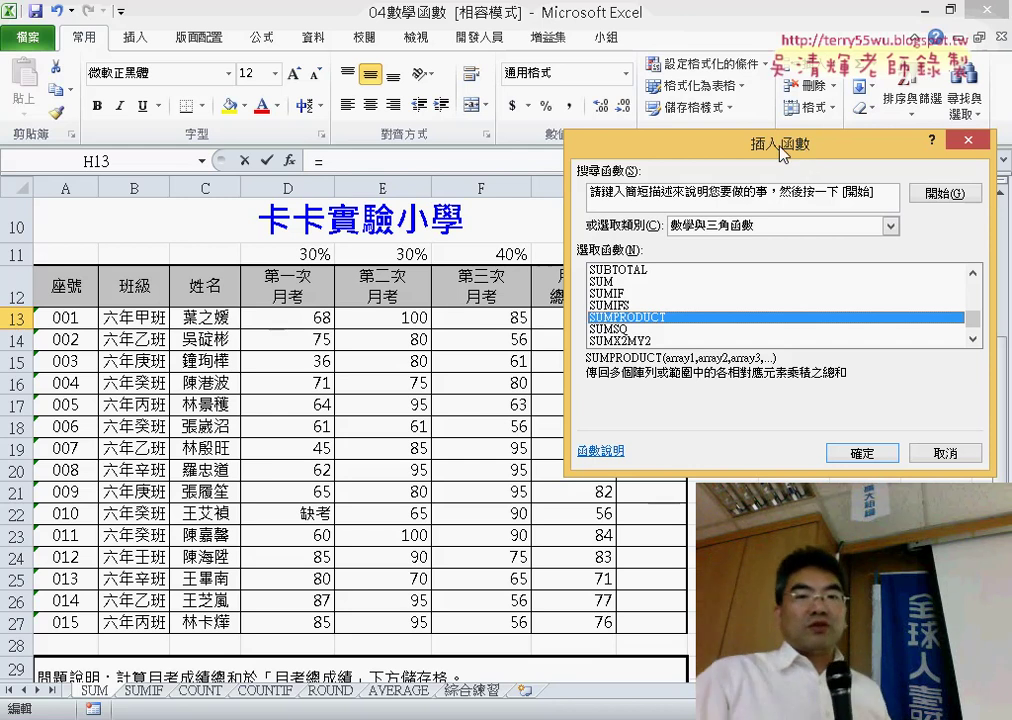
left_click_drag(805, 150, 323, 188)
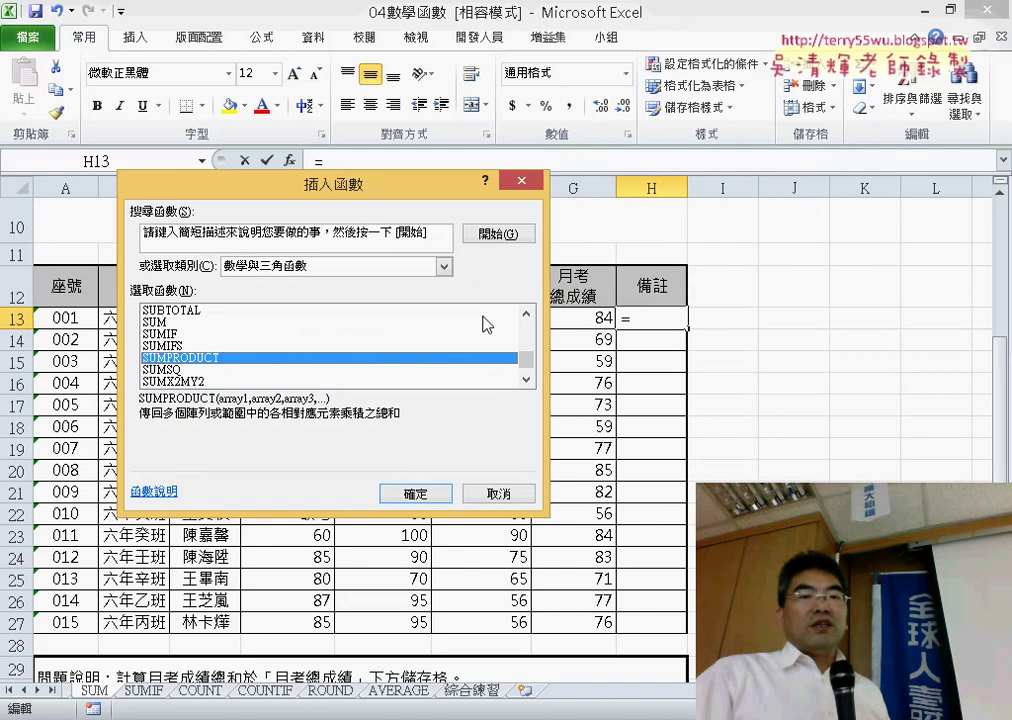
left_click(417, 496)
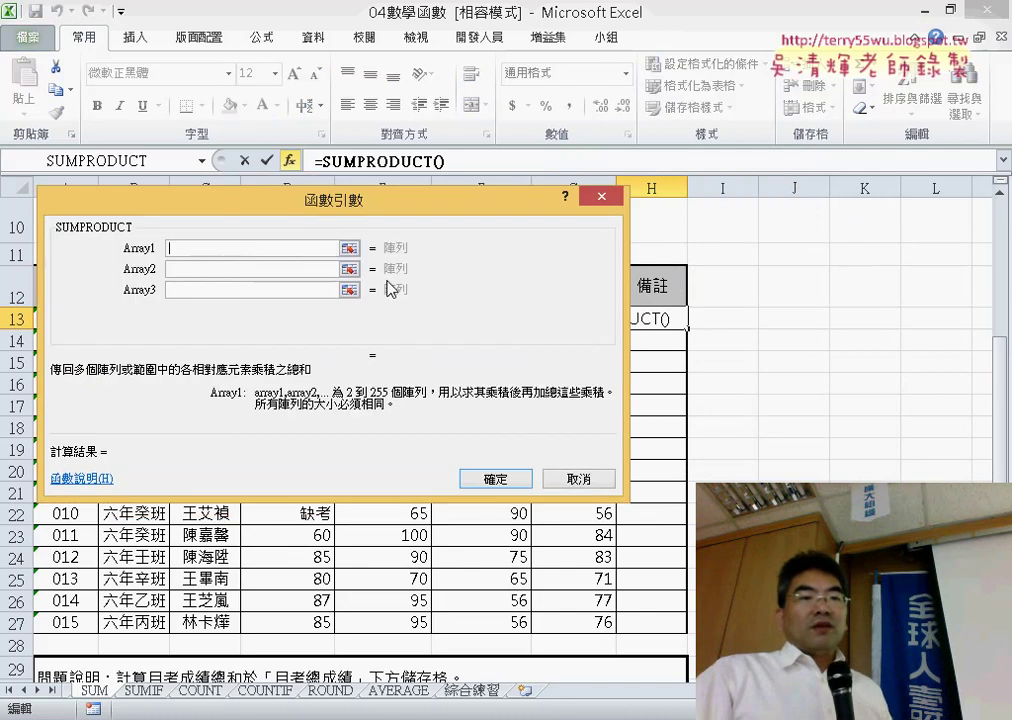
- Set SUMPRODUCT's Array1 to D11:F11 and Array2 to D13:F13, previewing 84.4
left_click_drag(341, 205, 467, 351)
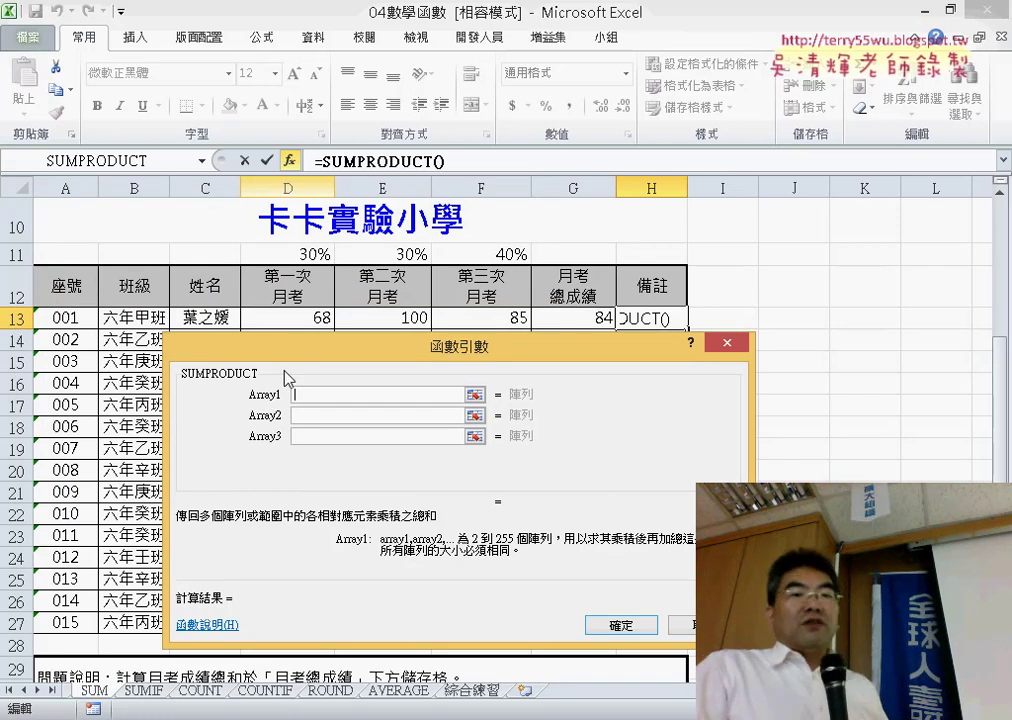
left_click_drag(291, 254, 482, 256)
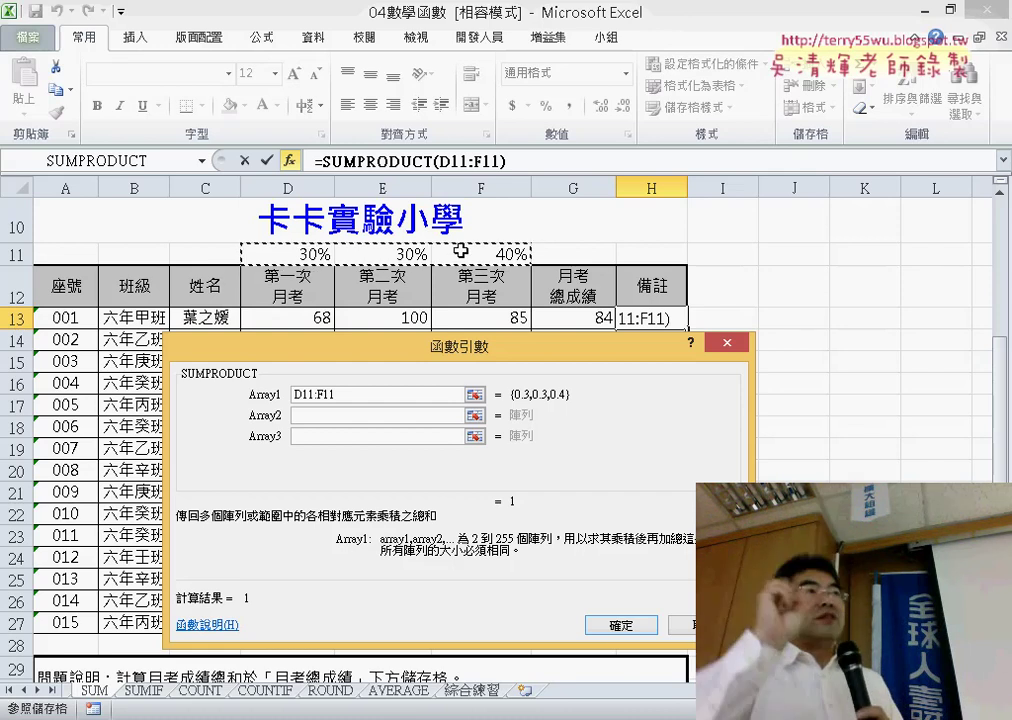
left_click(326, 416)
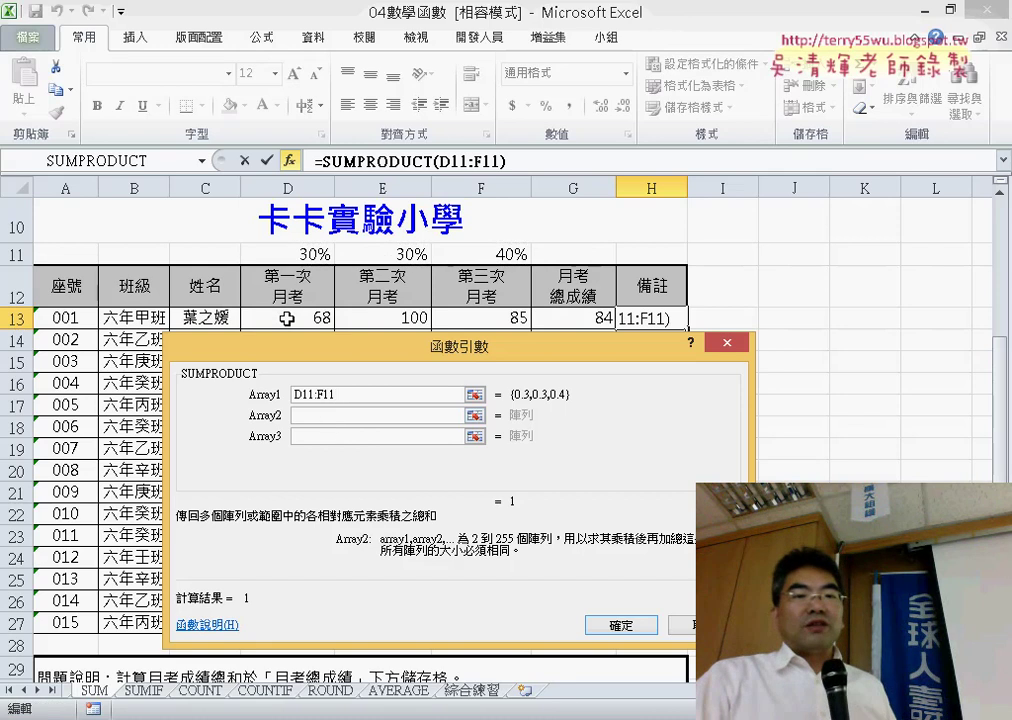
left_click_drag(287, 316, 466, 321)
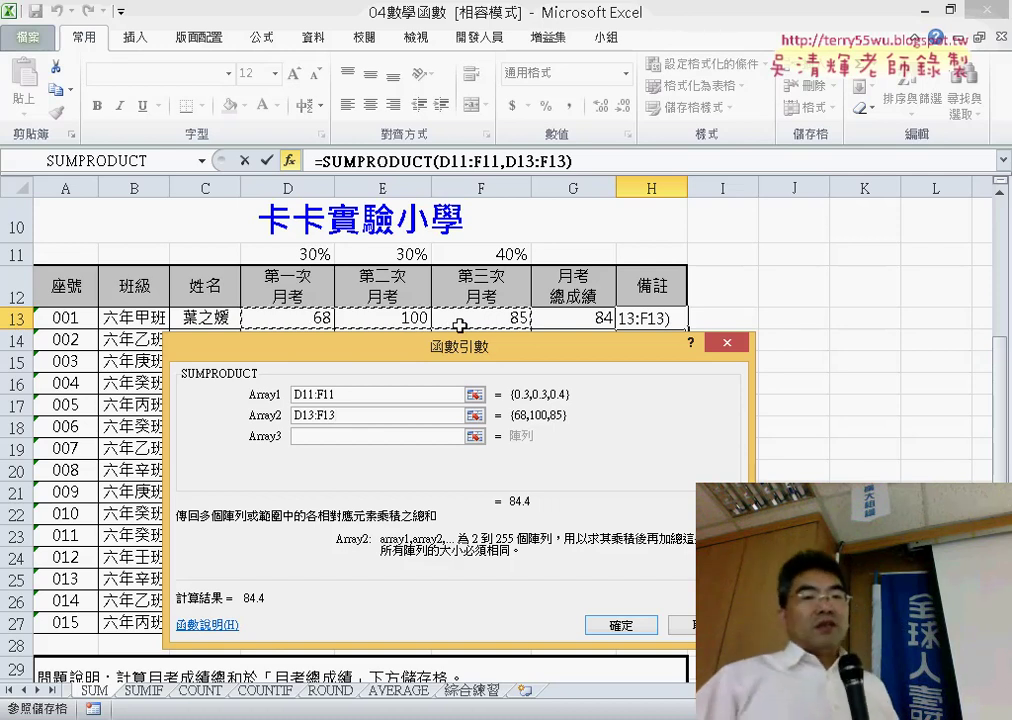
left_click(330, 396)
double_click(330, 396)
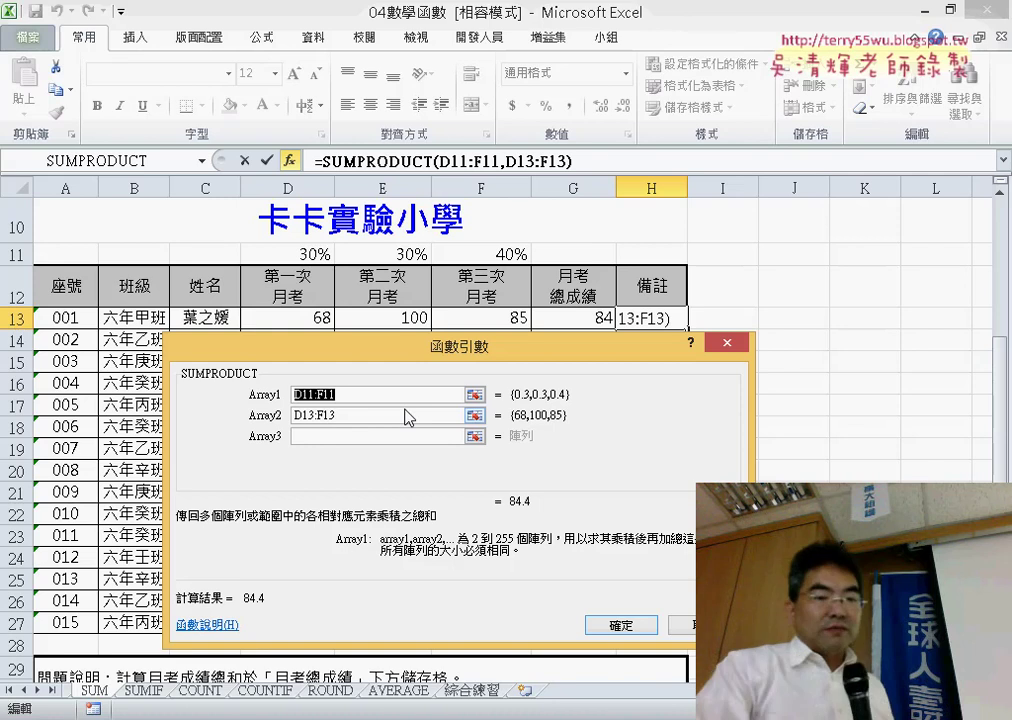
- Use F4 to change Array1 from D11:F11 to the row-locked D$11:F$11
key("F4")
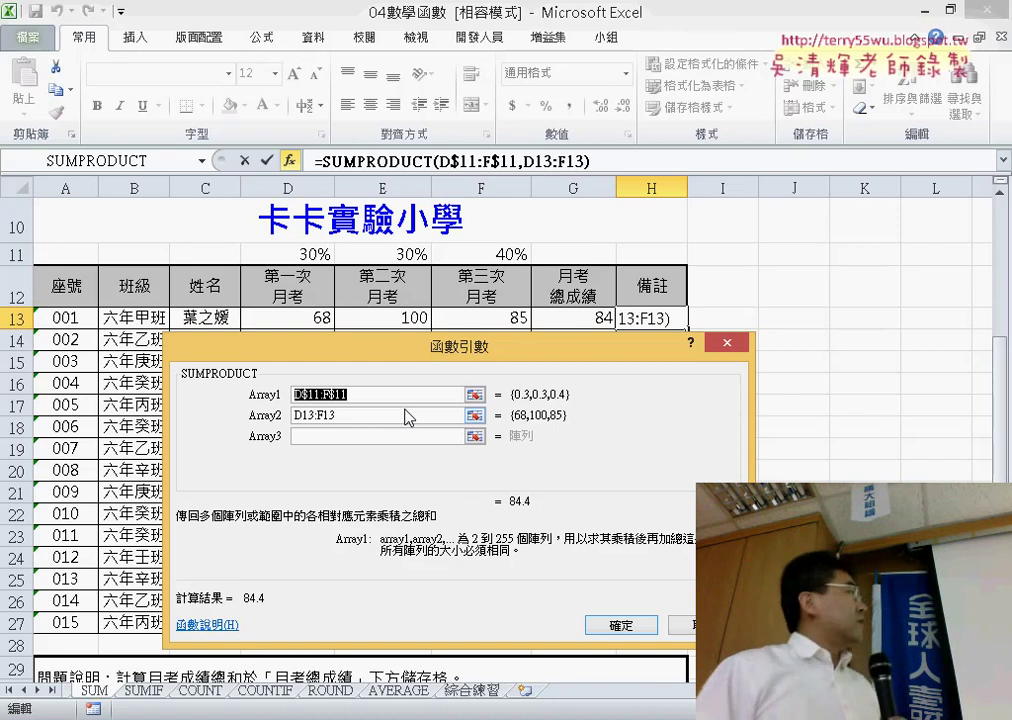
key("F4")
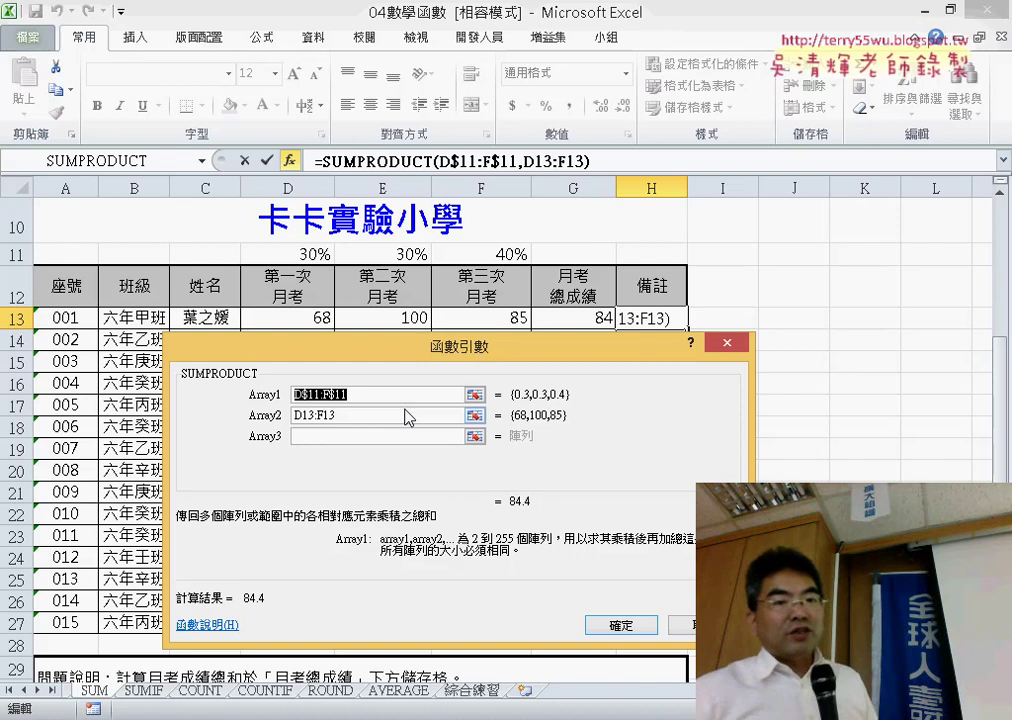
- Confirm H13's SUMPRODUCT, fill it down to H27, and compare G13's and H13's formulas
left_click(621, 625)
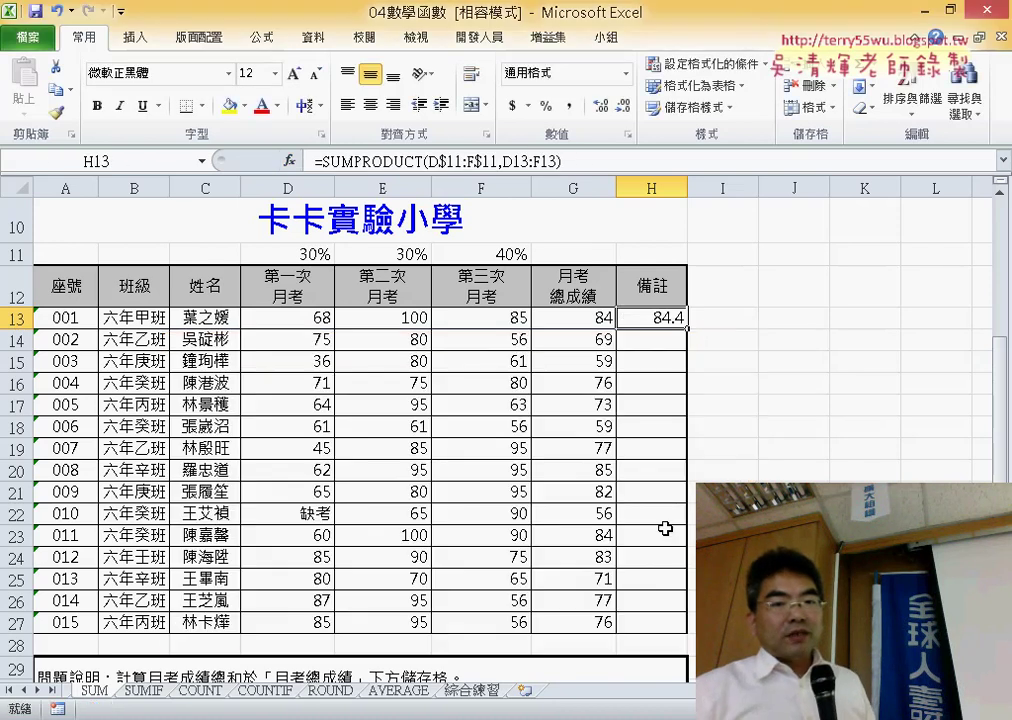
left_click_drag(692, 328, 659, 642)
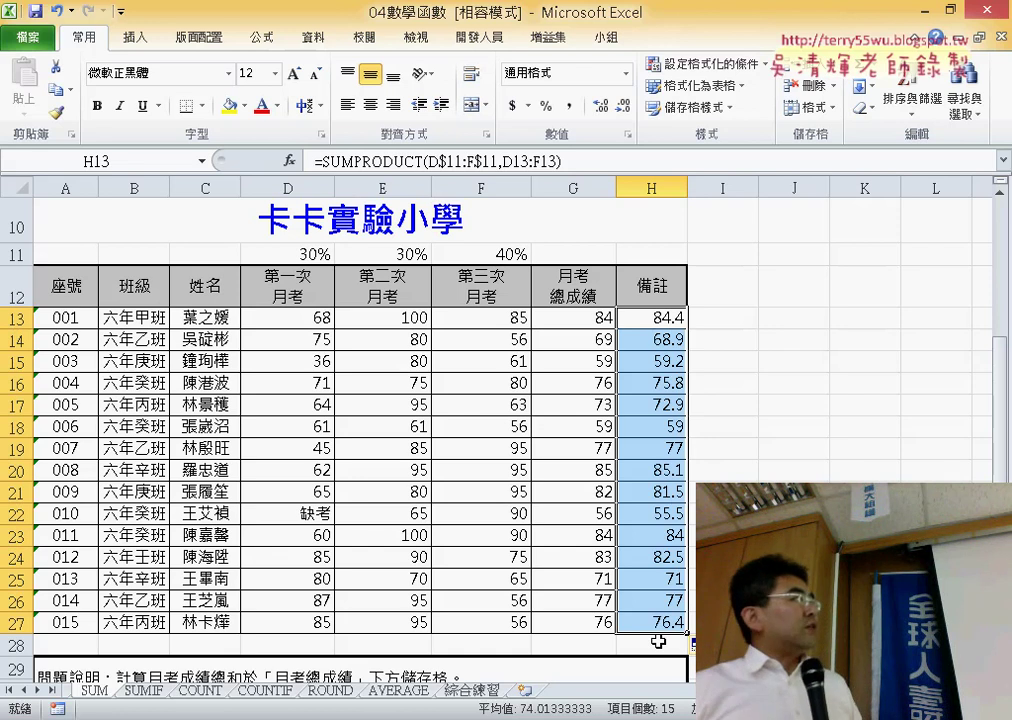
left_click(569, 320)
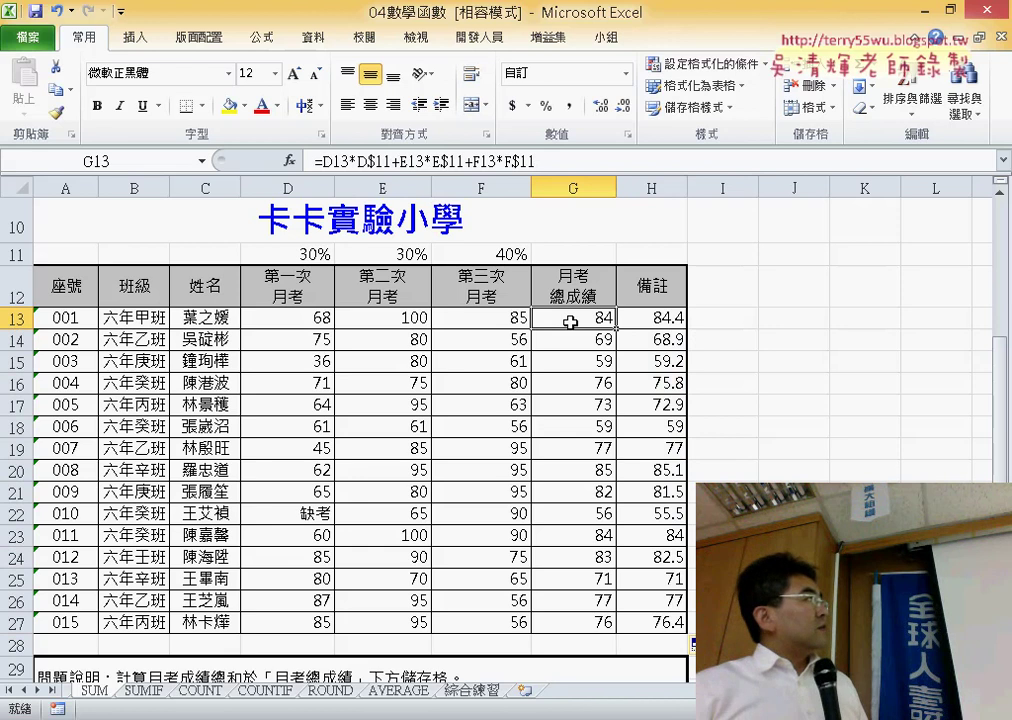
left_click(644, 318)
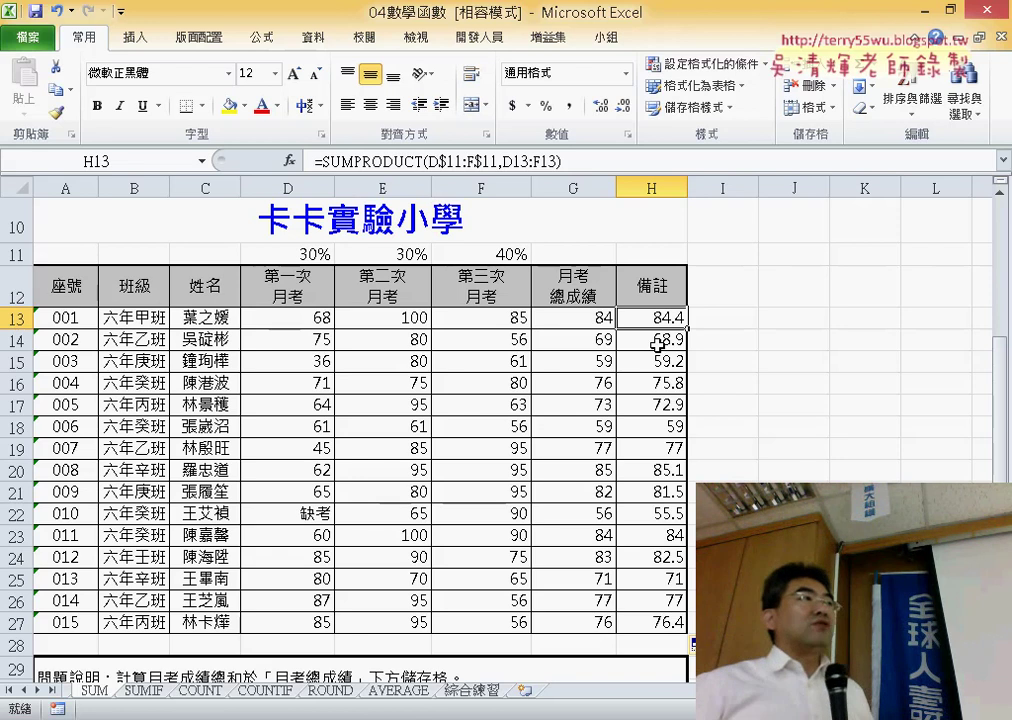
left_click(592, 319)
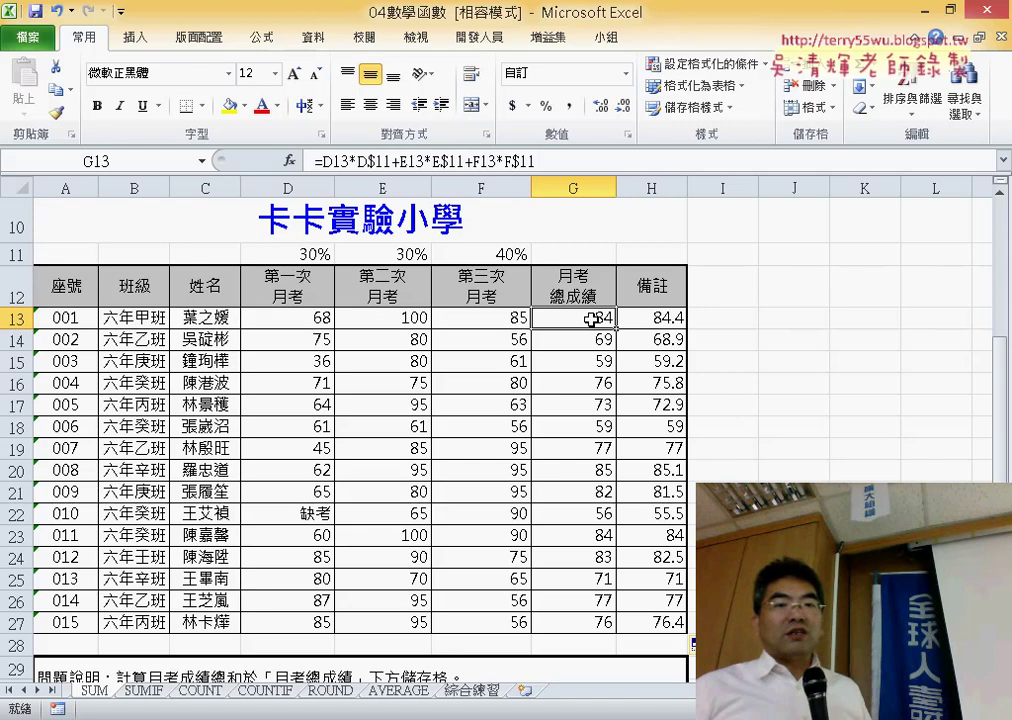
left_click(651, 322)
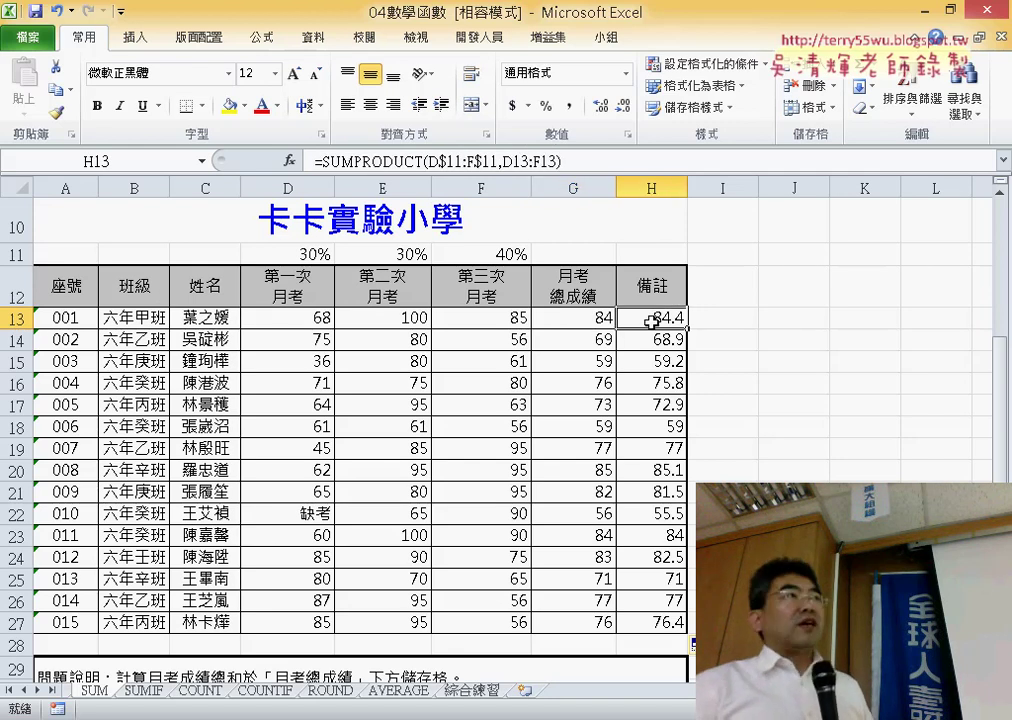
- Open the SUMIF sheet and highlight departments B3:B7 and bonuses C3:C7 for C8's 銷售部 total
left_click(146, 691)
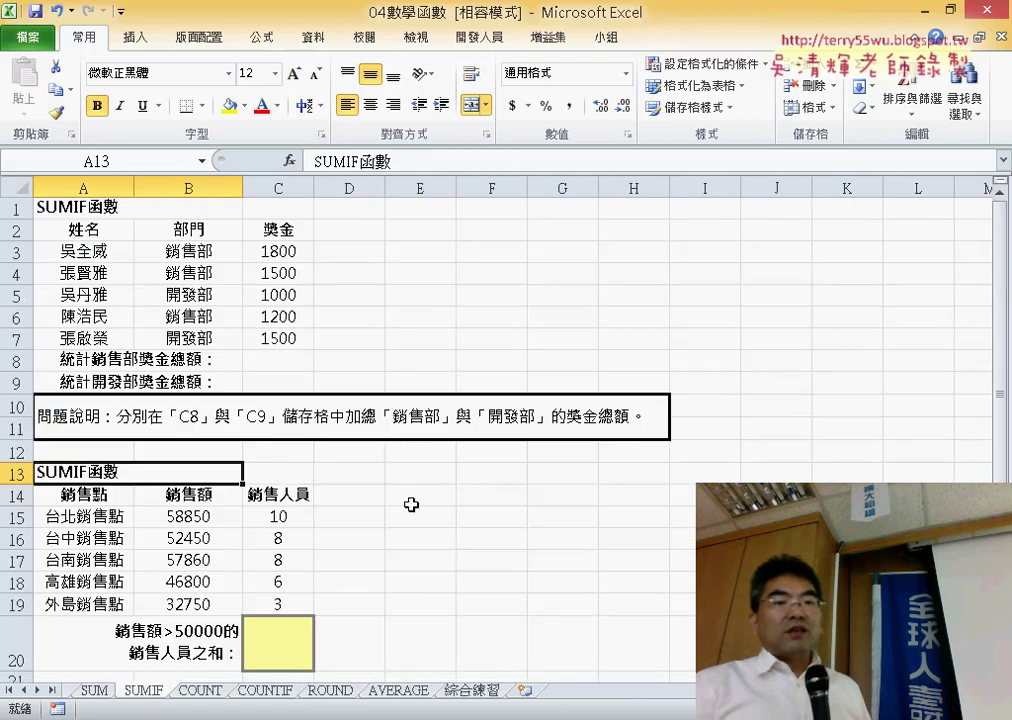
left_click(300, 362)
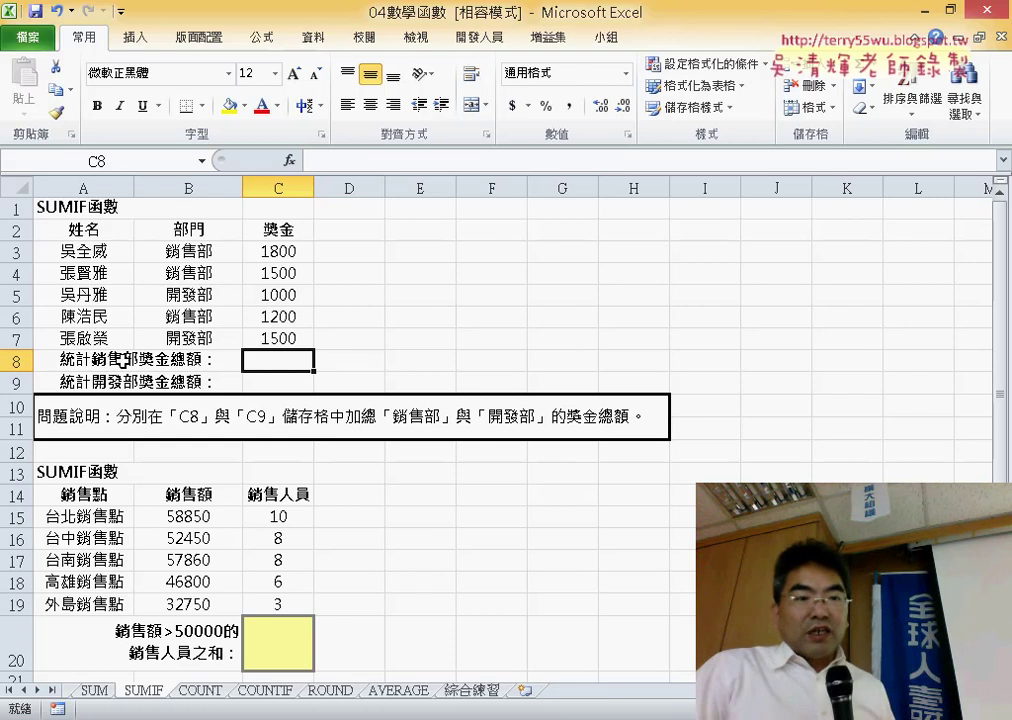
left_click_drag(195, 250, 200, 337)
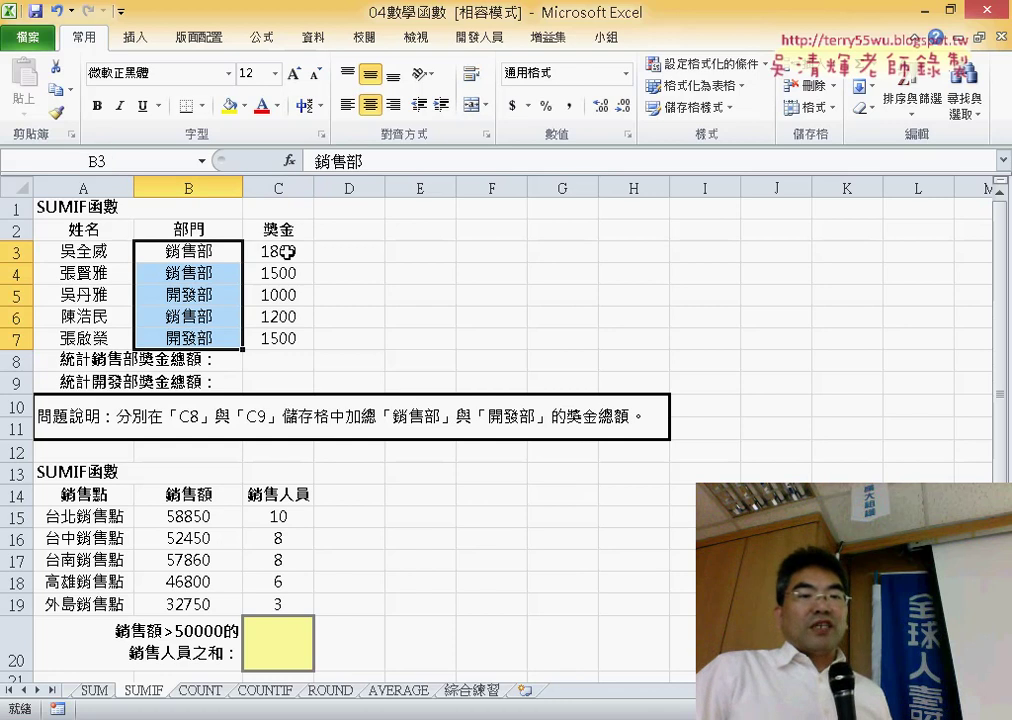
left_click_drag(287, 252, 285, 333)
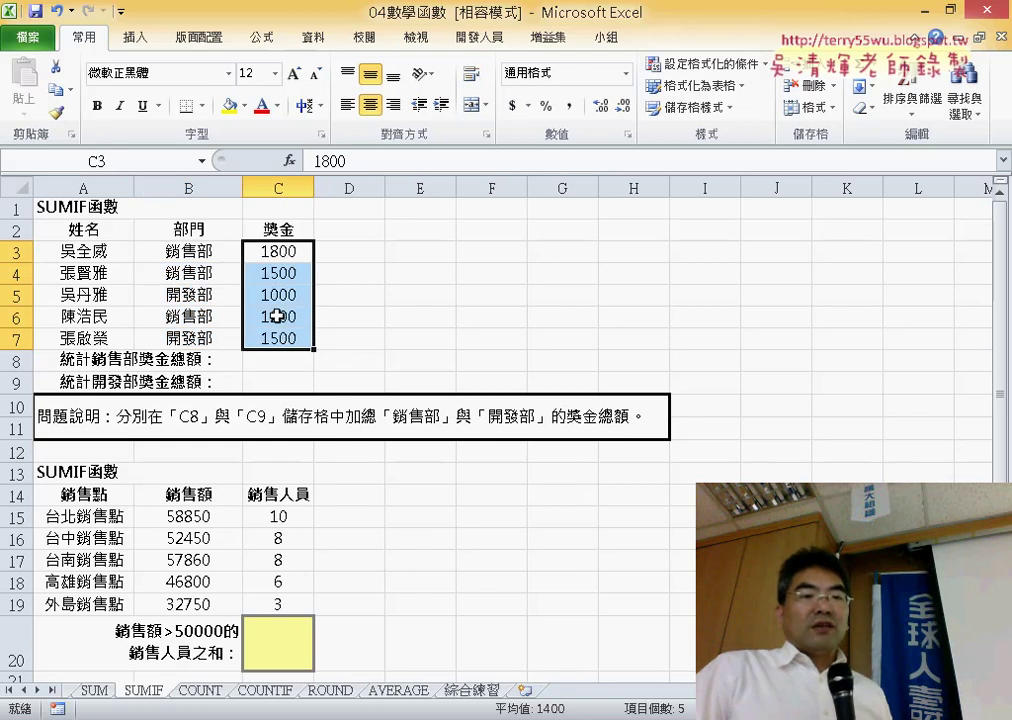
- Highlight B3:B7 and C3:C7 again for C9's 開發部 total, then return to C8 on SUMIF
left_click(228, 382)
left_click(263, 375)
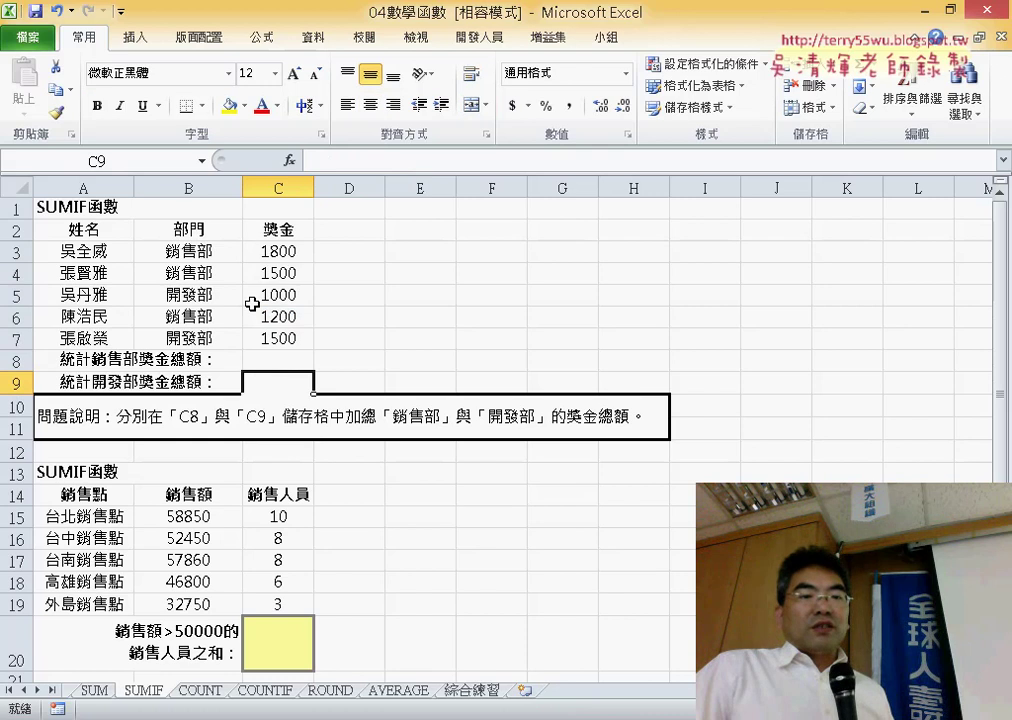
left_click_drag(195, 250, 205, 337)
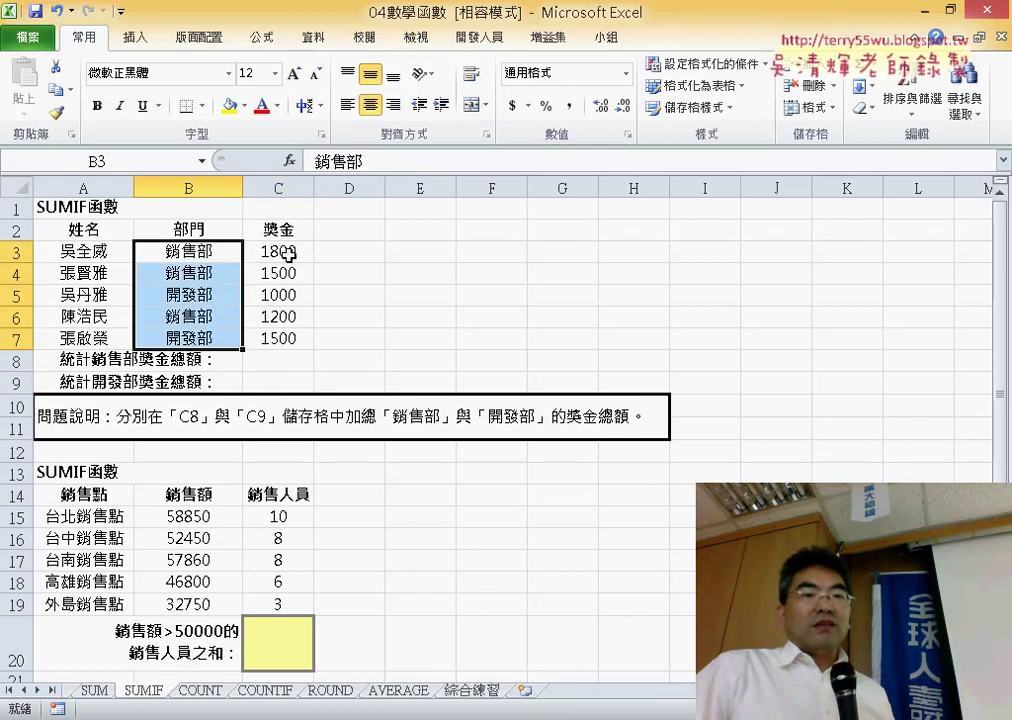
left_click_drag(283, 251, 292, 333)
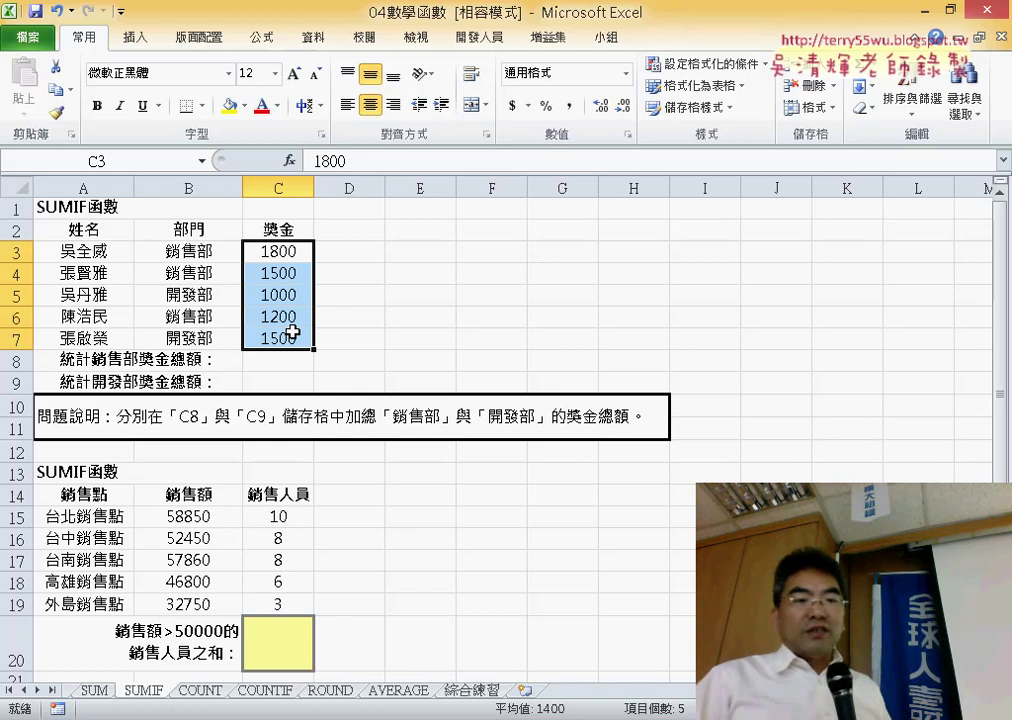
left_click(278, 358)
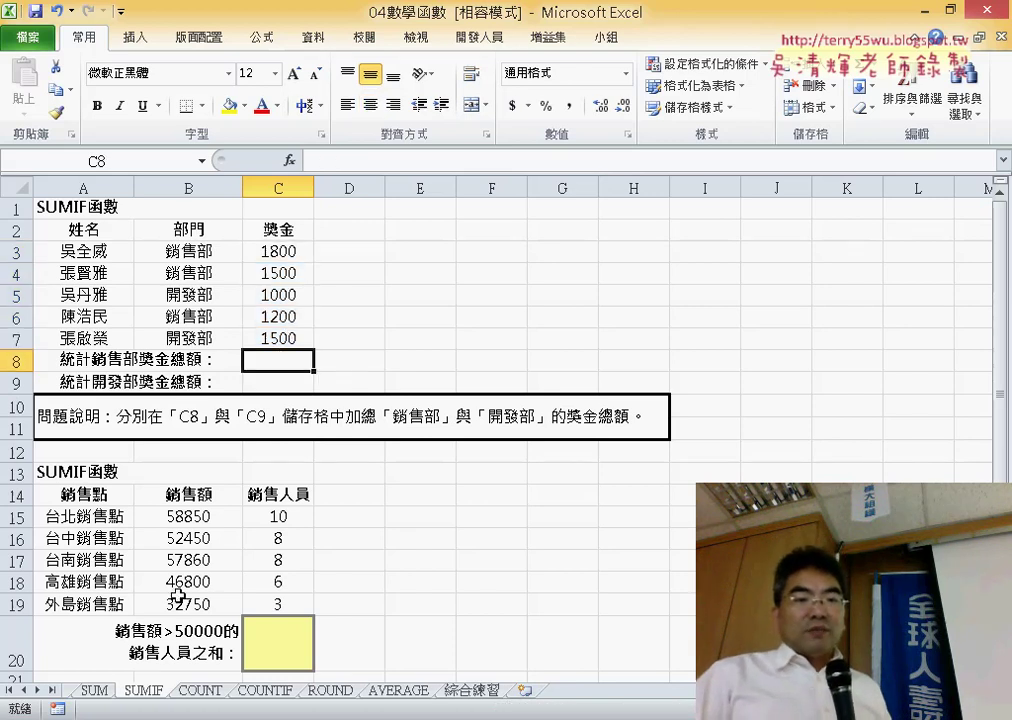
left_click(96, 690)
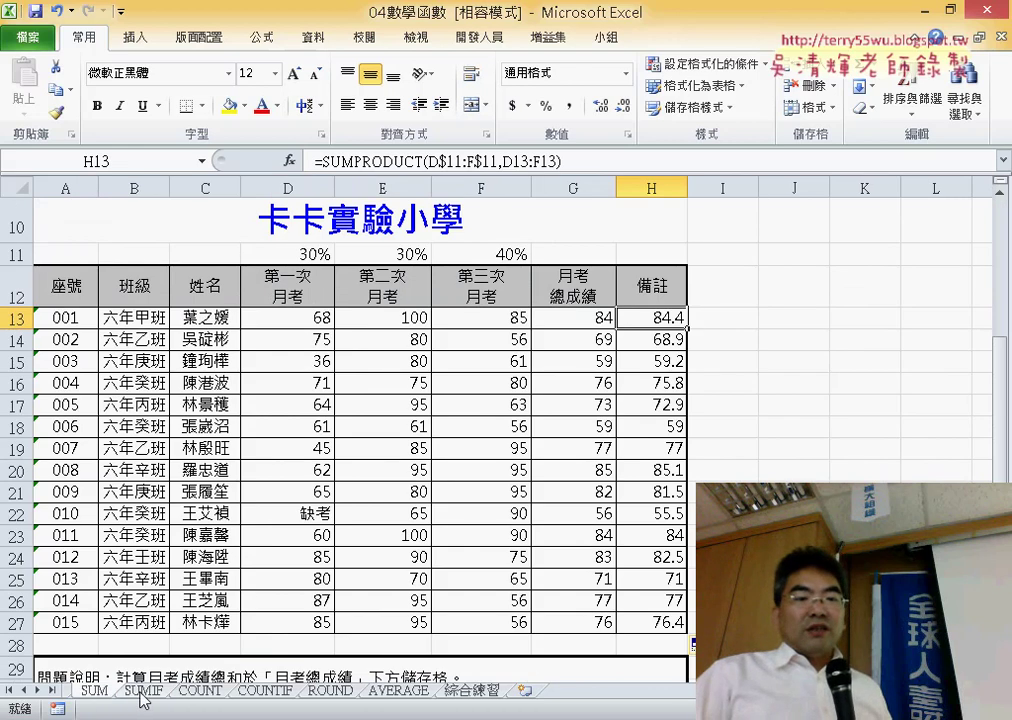
left_click(142, 691)
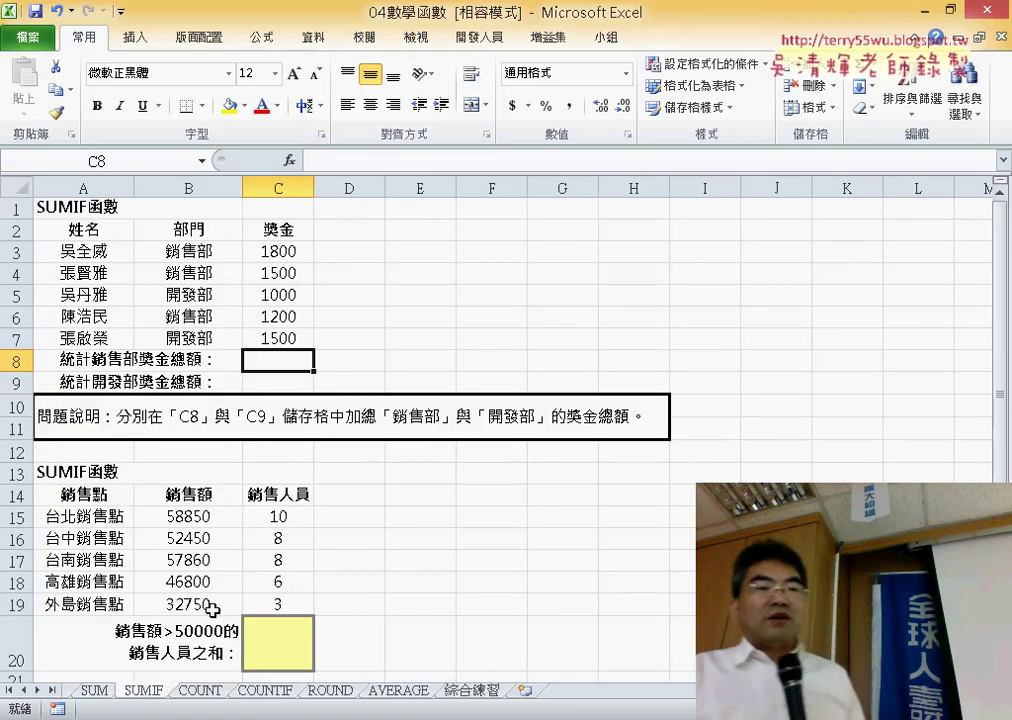